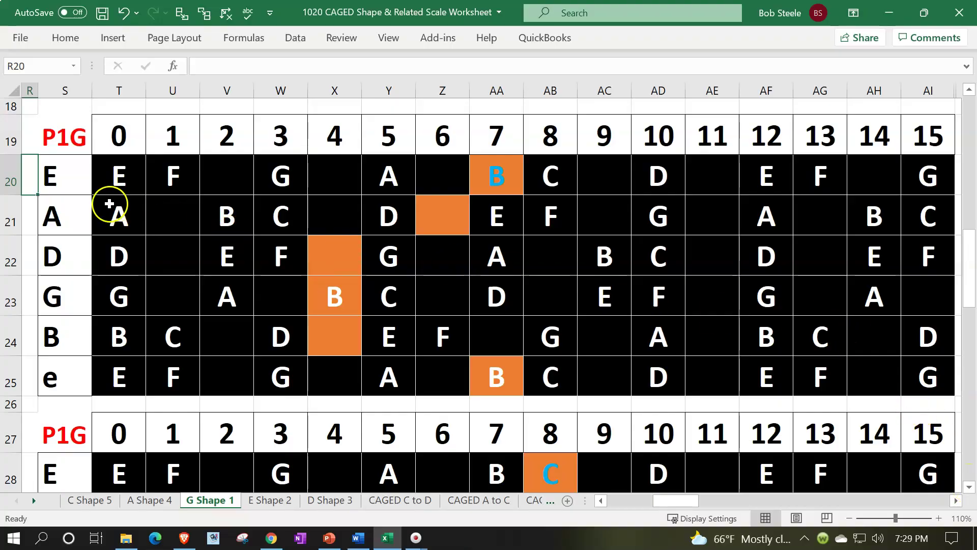
Inspect the string names in S20 and S25, the fret headings, and orange cell Z21.
left_click(72, 184)
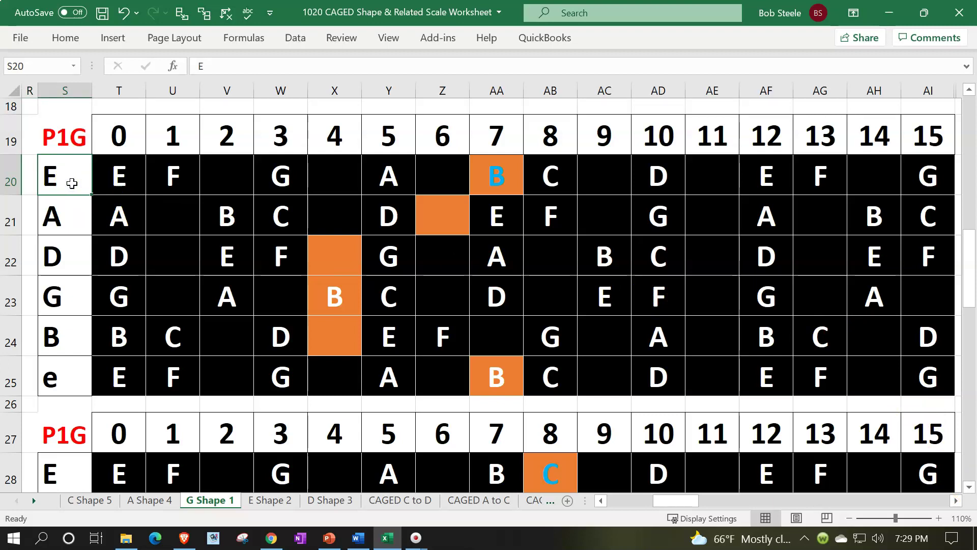
left_click(83, 383)
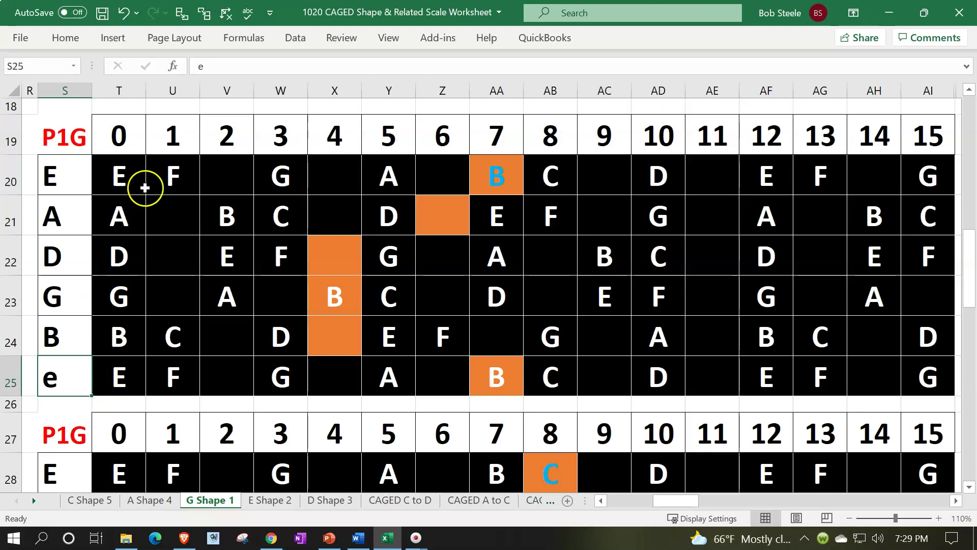
left_click(131, 142)
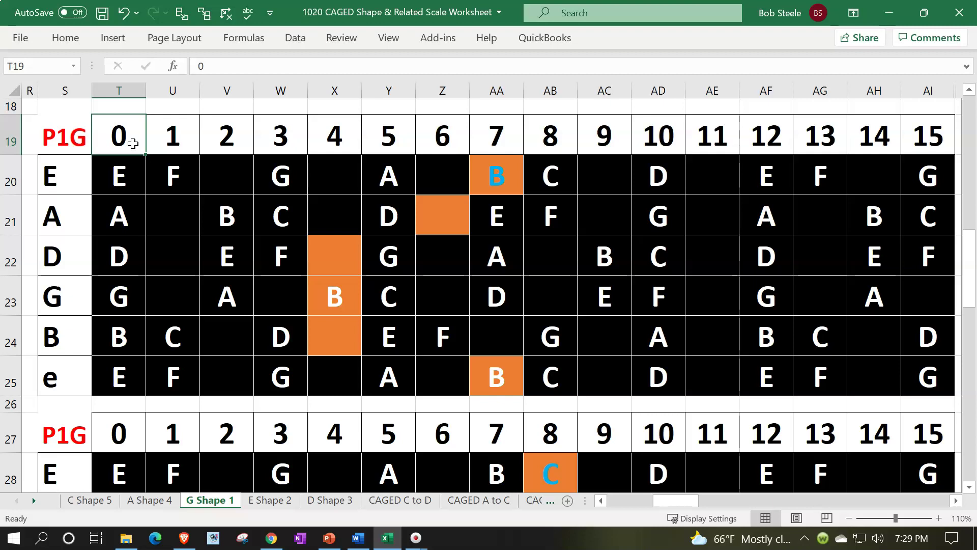
key("Right")
key("Right")
key("Right")
key("Right")
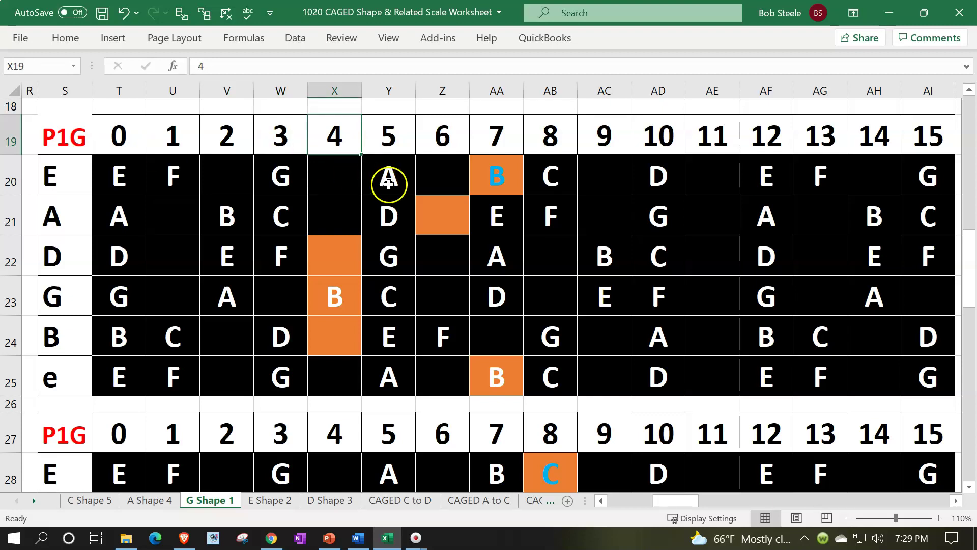
left_click(441, 224)
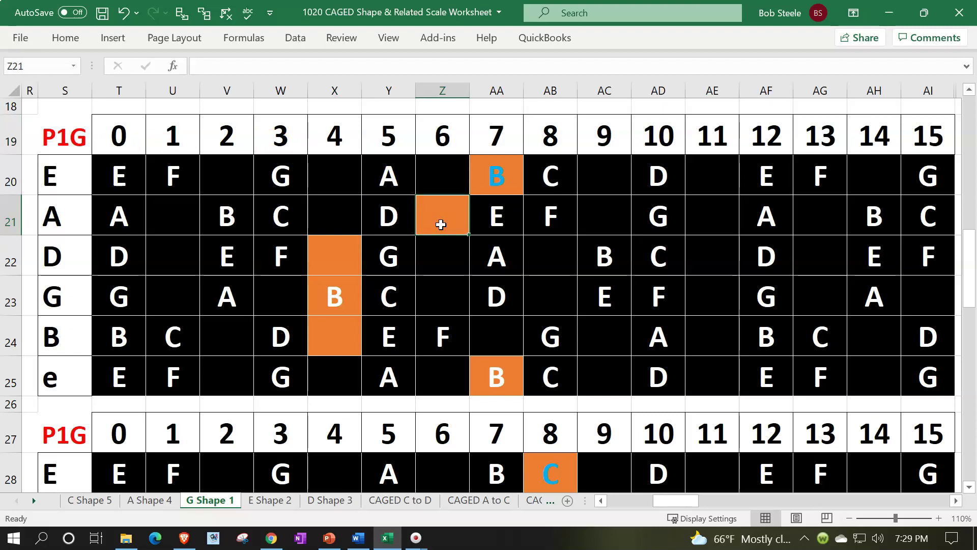
Compare the C in W5, A root in Y12 and B root in AA20.
scroll(441, 224, "up", 5)
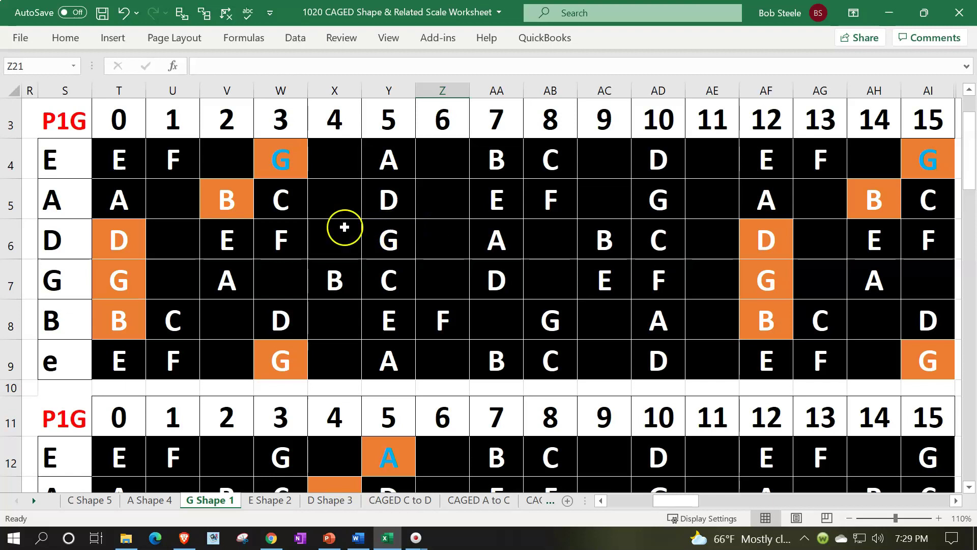
left_click(299, 205)
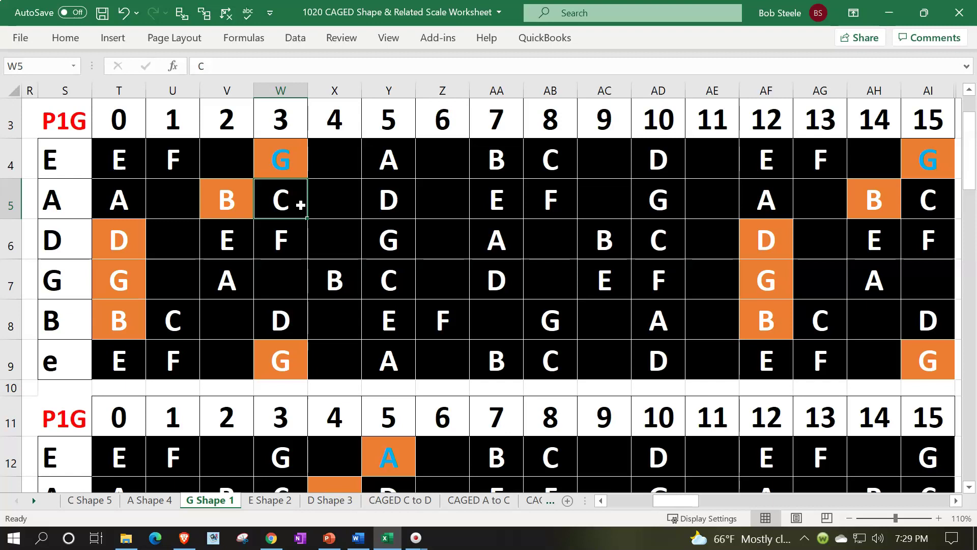
scroll(301, 204, "down", 2)
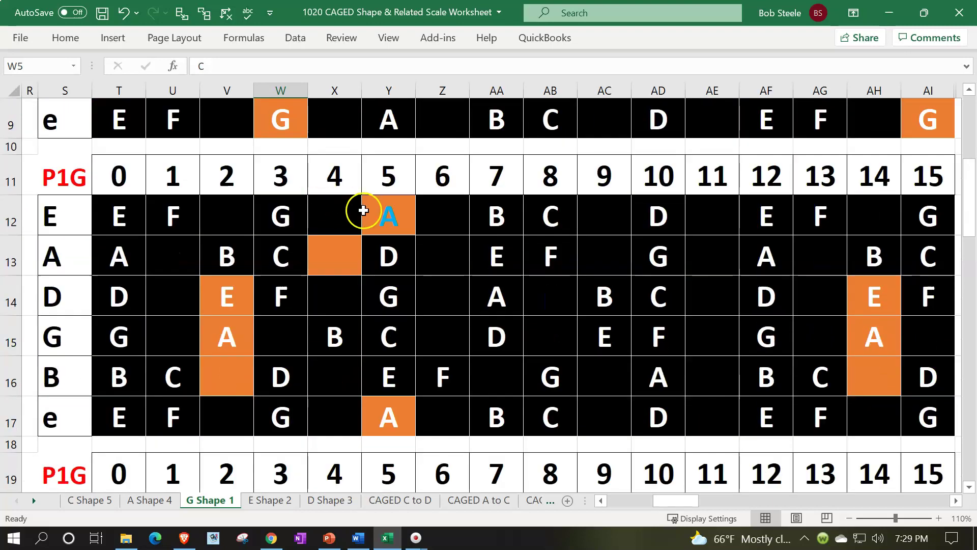
left_click(386, 212)
scroll(382, 220, "down", 2)
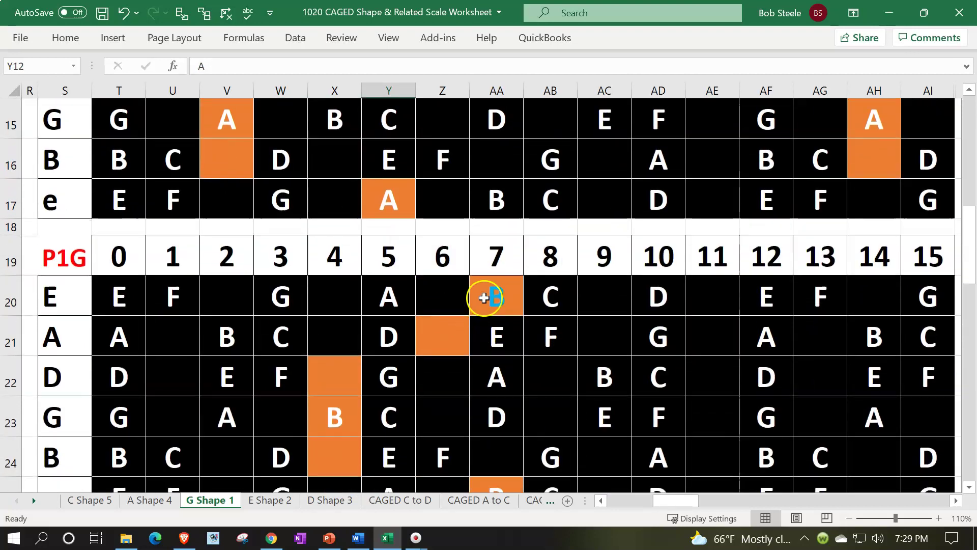
left_click(491, 292)
scroll(486, 294, "up", 1)
scroll(484, 297, "up", 3)
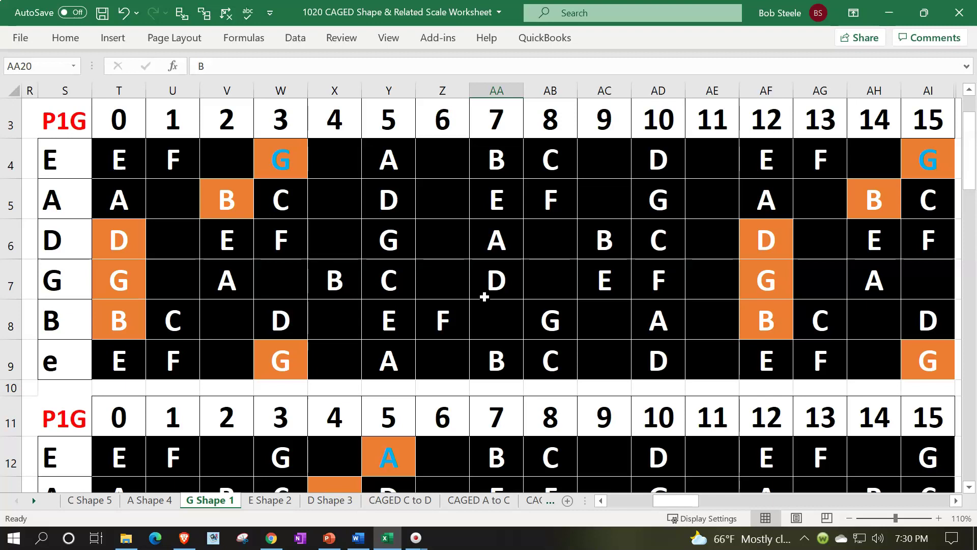
left_click_drag(120, 233, 108, 313)
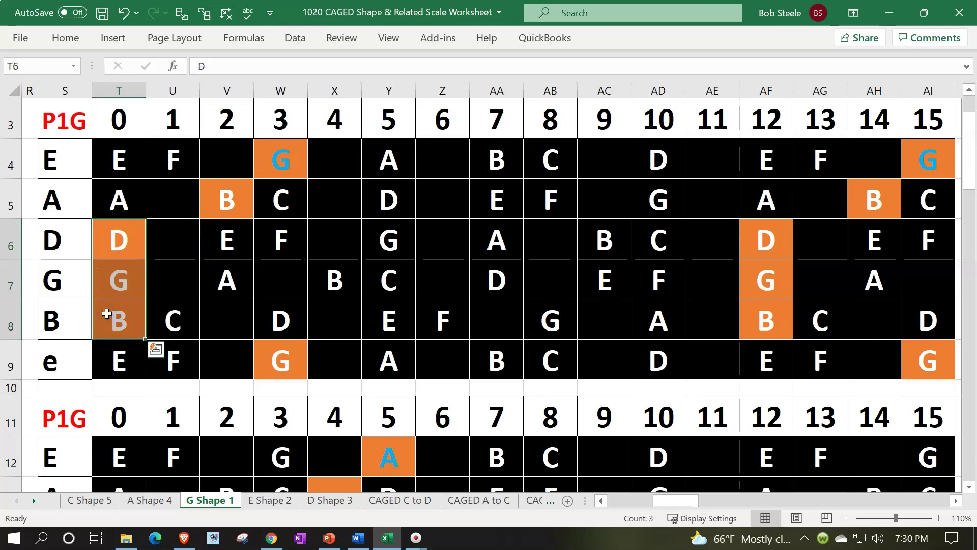
scroll(133, 316, "down", 2)
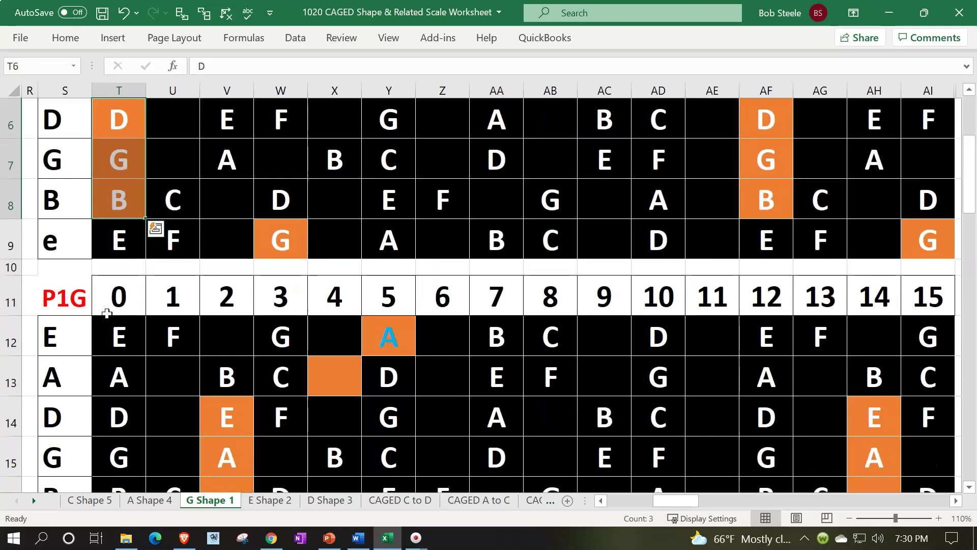
left_click_drag(225, 300, 220, 358)
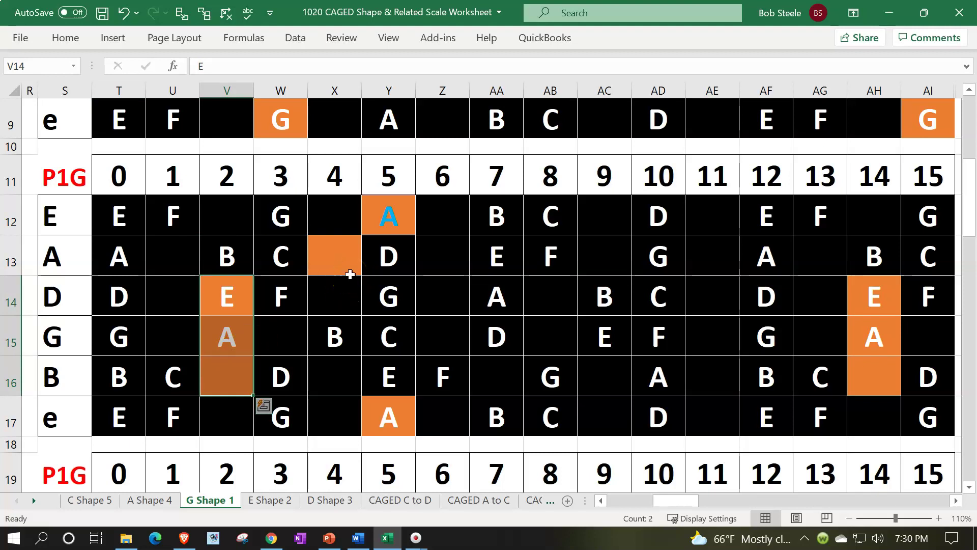
left_click_drag(229, 220, 372, 291)
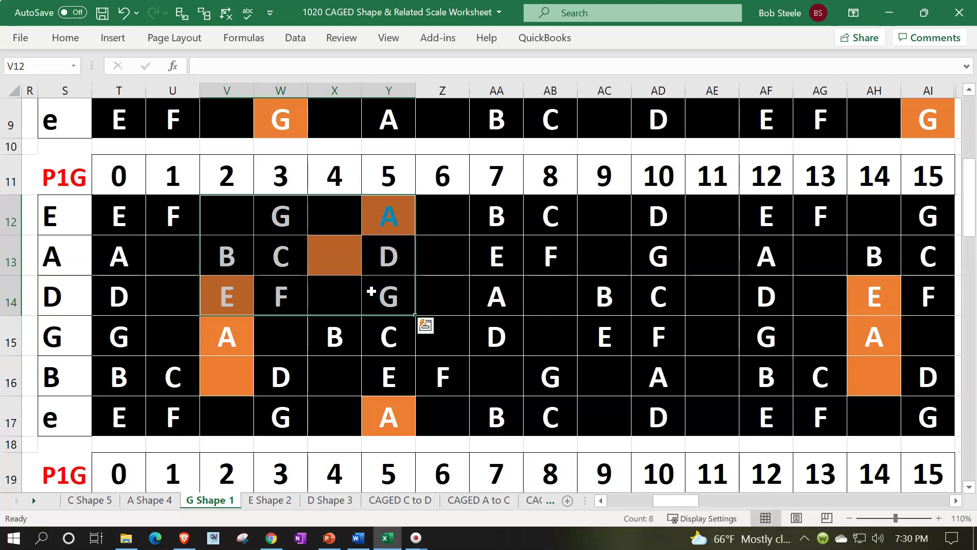
left_click_drag(235, 333, 265, 375)
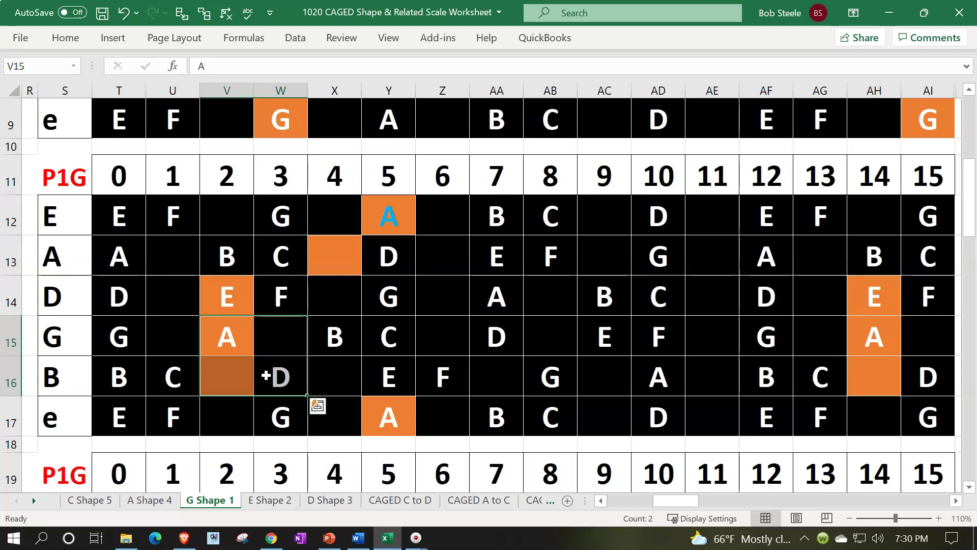
scroll(266, 375, "up", 2)
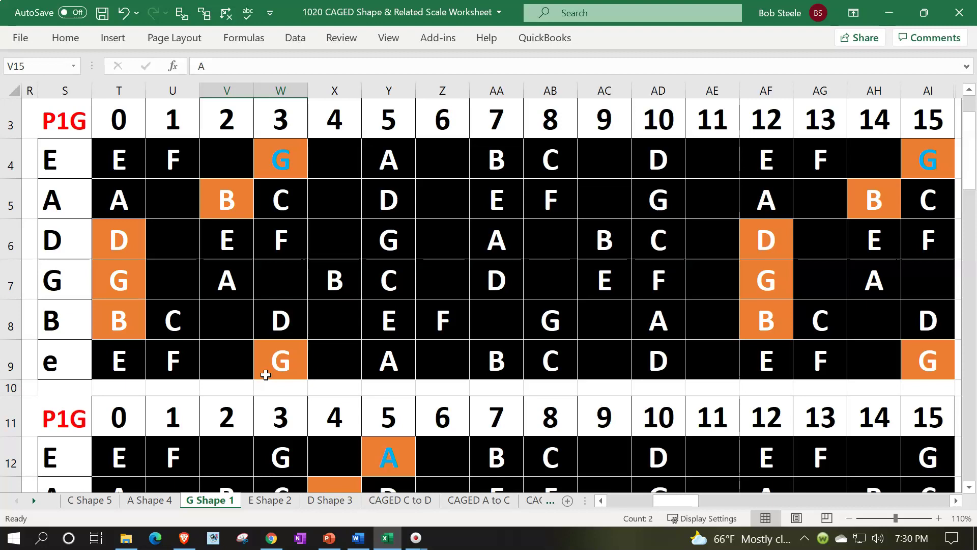
left_click(282, 161)
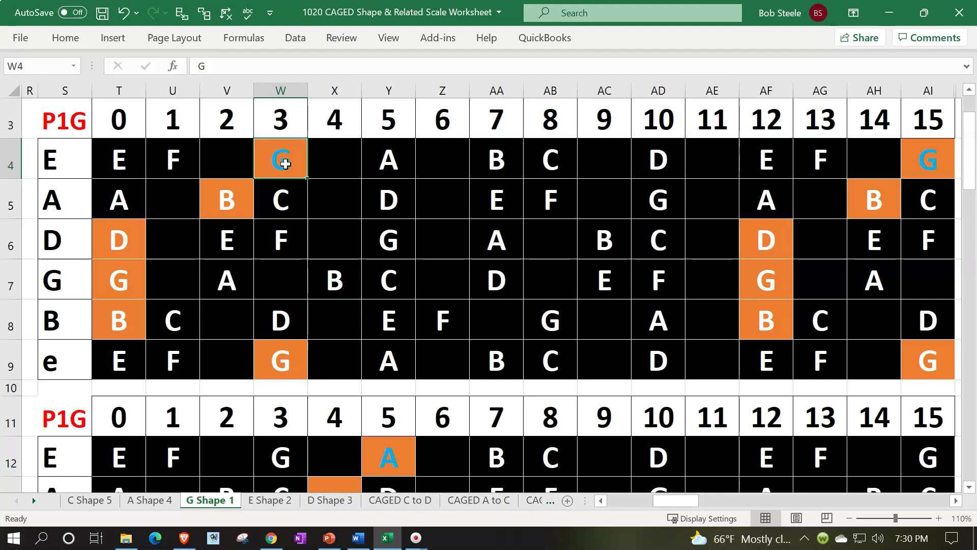
left_click(136, 274)
left_click(296, 364)
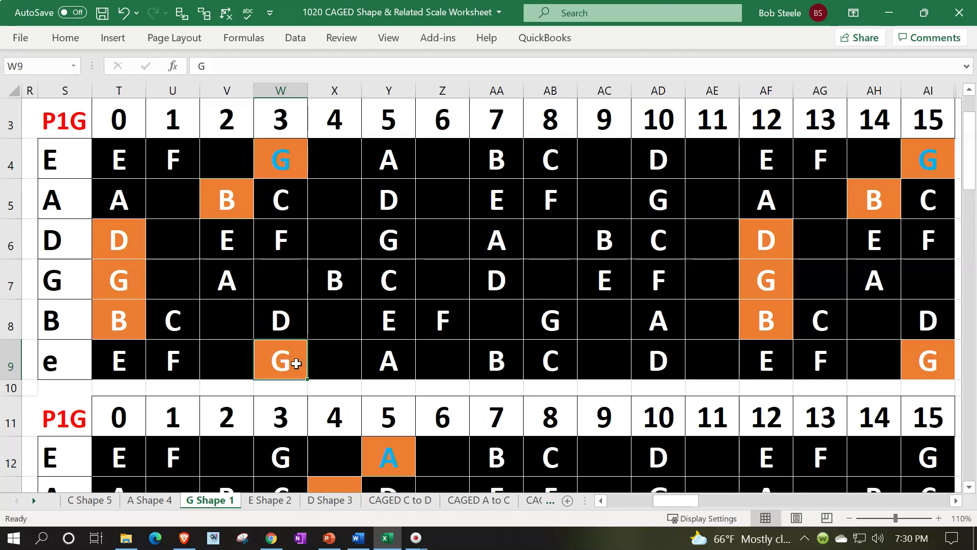
left_click_drag(75, 286, 183, 282)
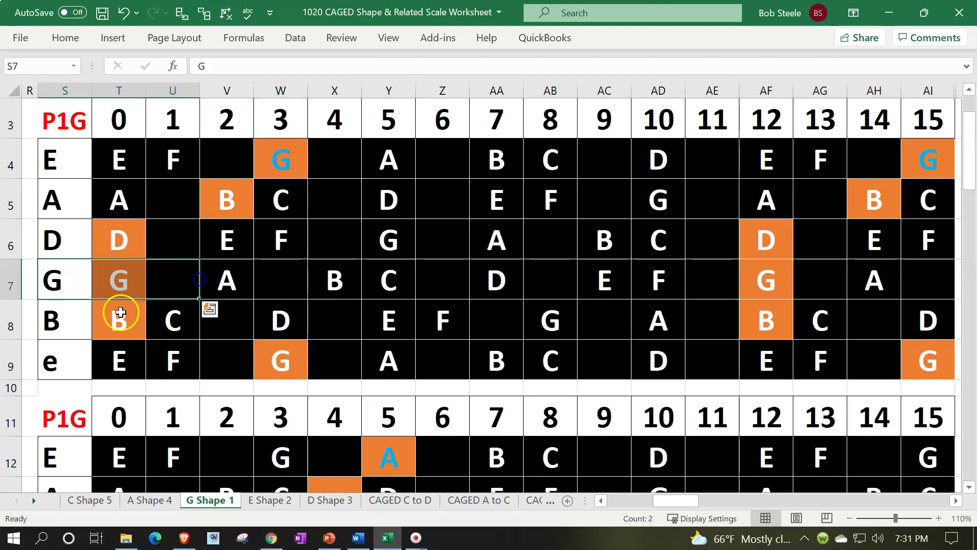
left_click_drag(77, 319, 186, 314)
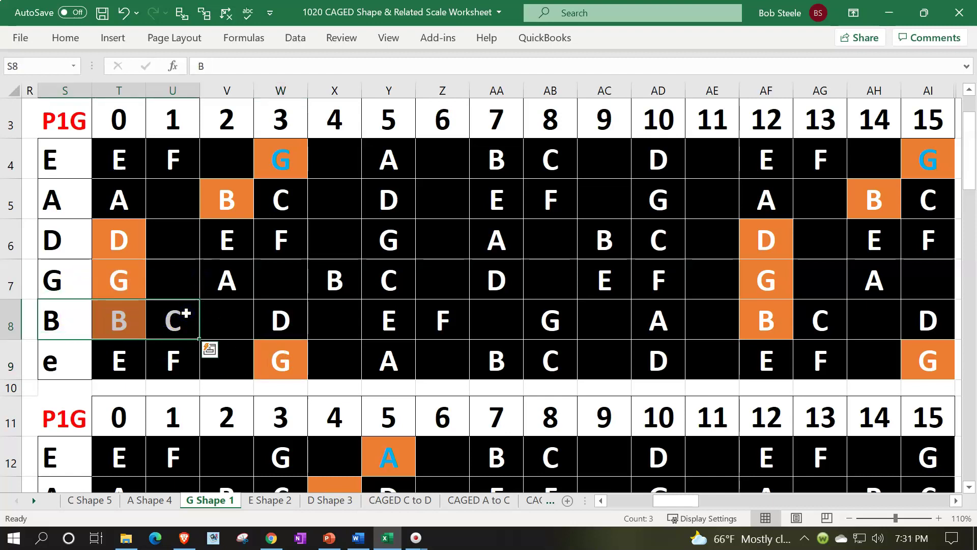
left_click_drag(75, 151, 524, 181)
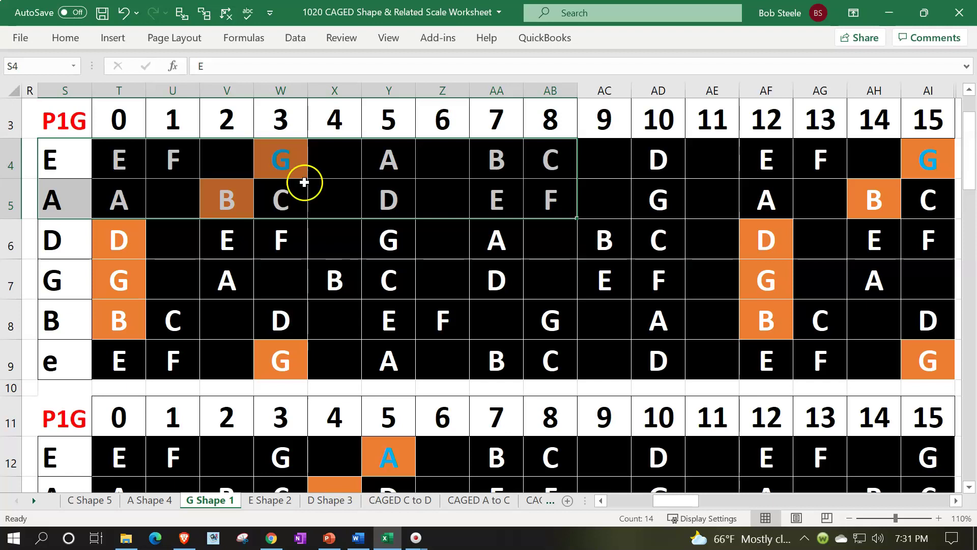
left_click(278, 170)
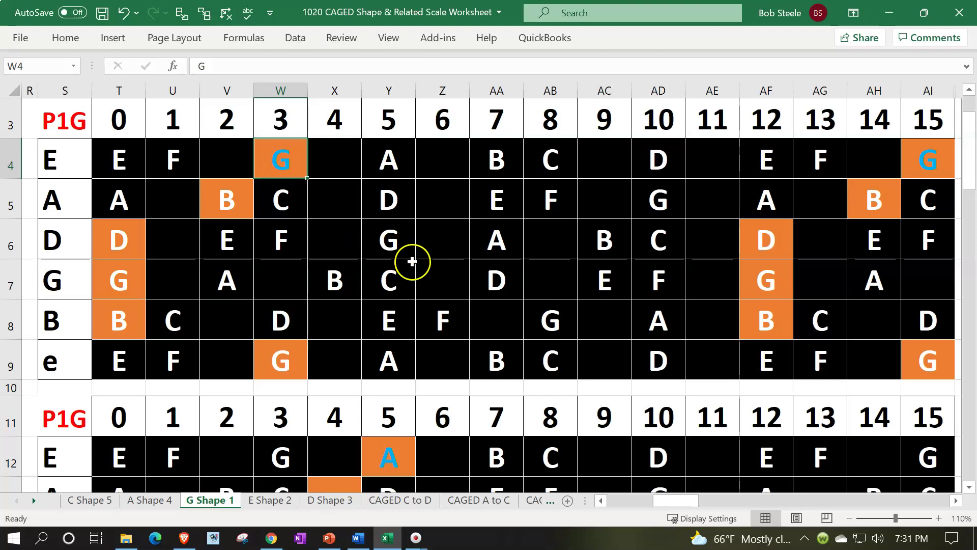
Select the A root in Y12 and B root in AA20, then highlight orange notes X22:X24.
scroll(407, 245, "down", 1)
left_click(386, 333)
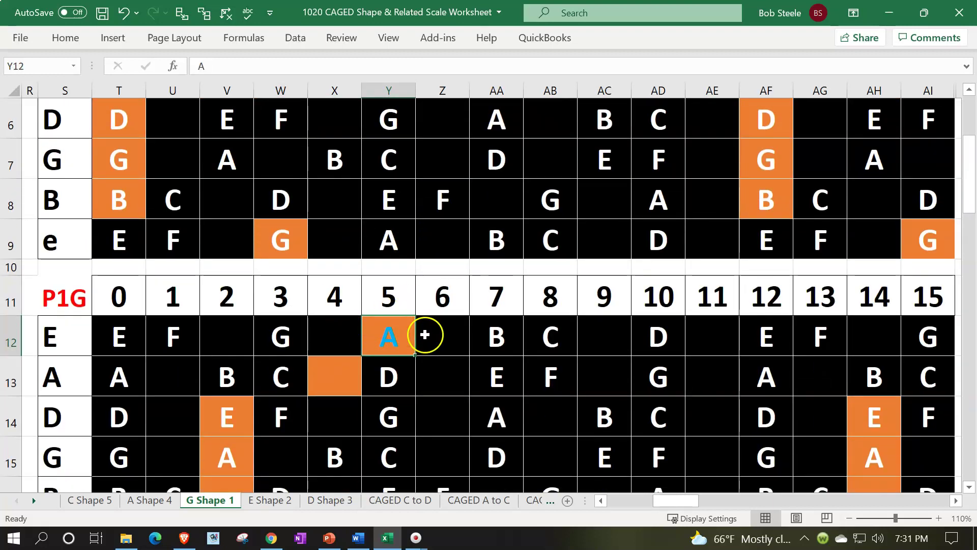
scroll(426, 334, "down", 3)
scroll(426, 334, "down", 2)
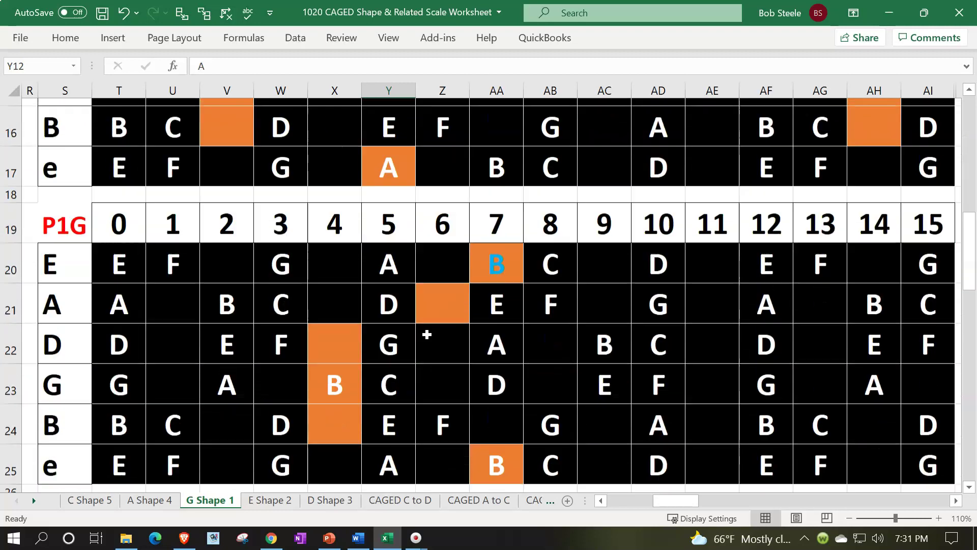
left_click(496, 177)
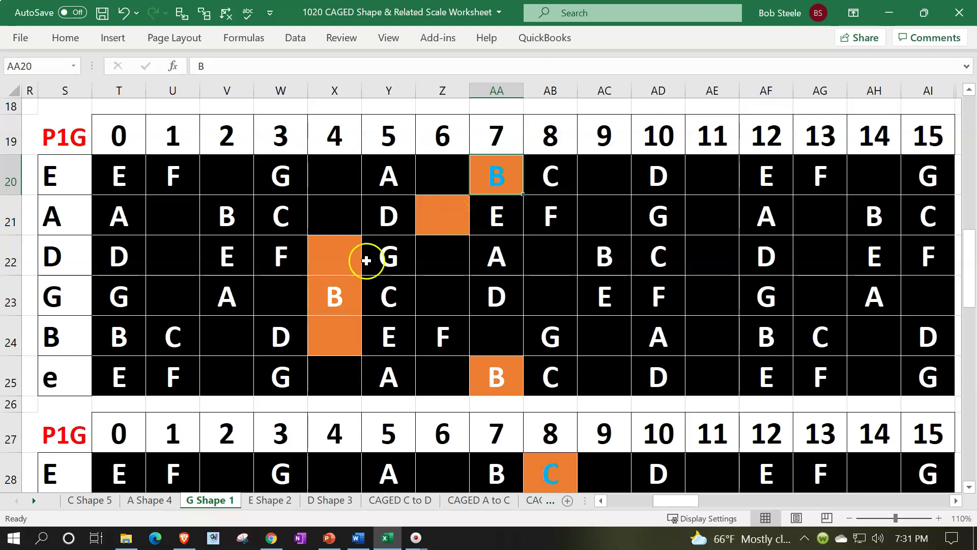
left_click_drag(343, 255, 346, 325)
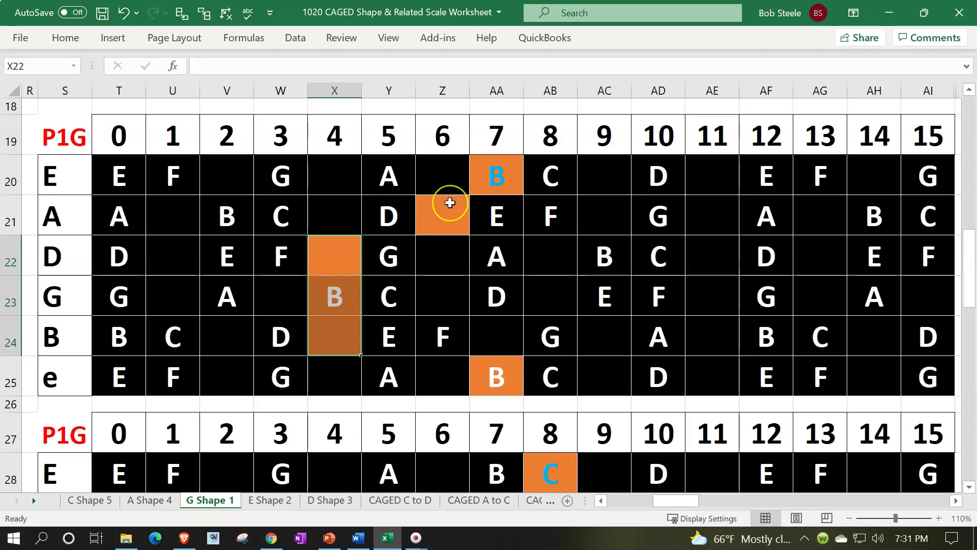
Trace the B chord notes: fret 7 root, fret 6 note, and the high-e B.
left_click(497, 175)
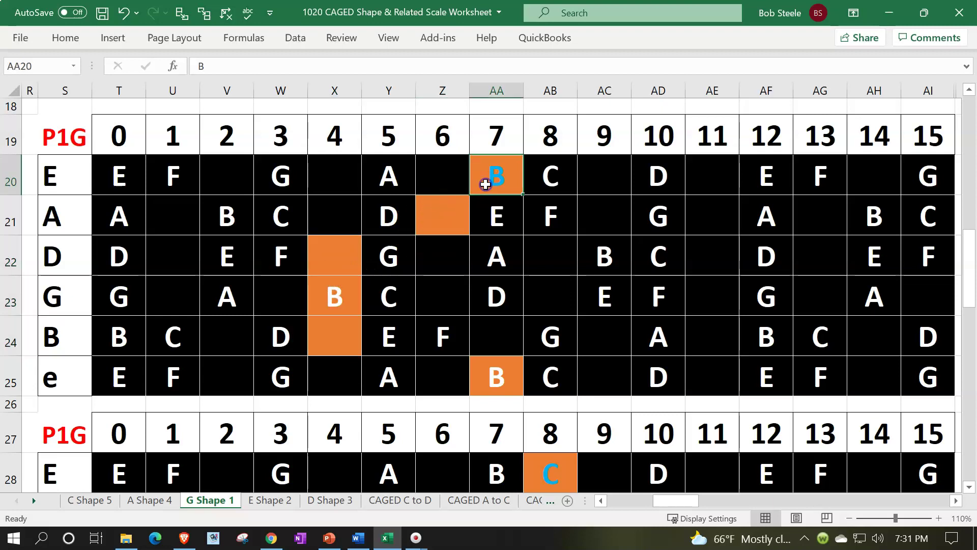
left_click(448, 204)
left_click(508, 377)
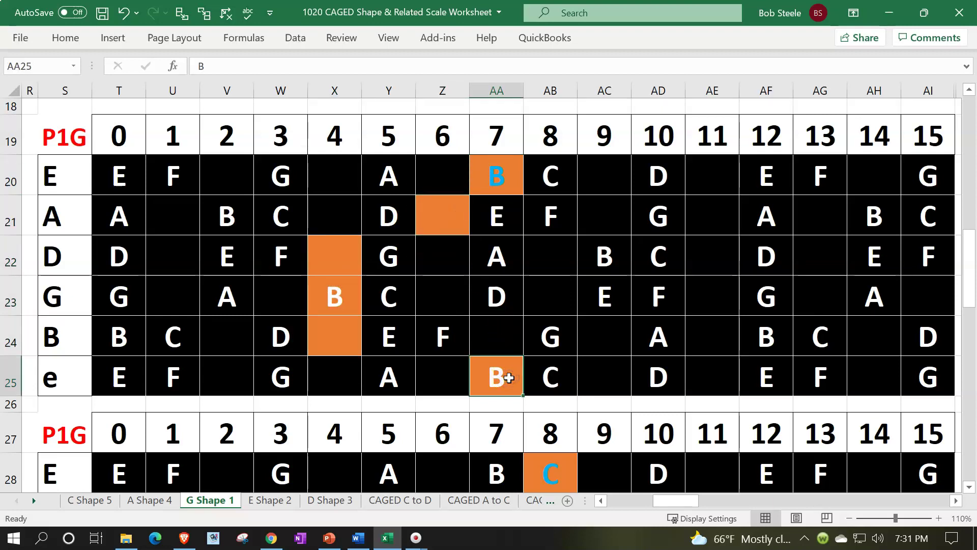
left_click(497, 176)
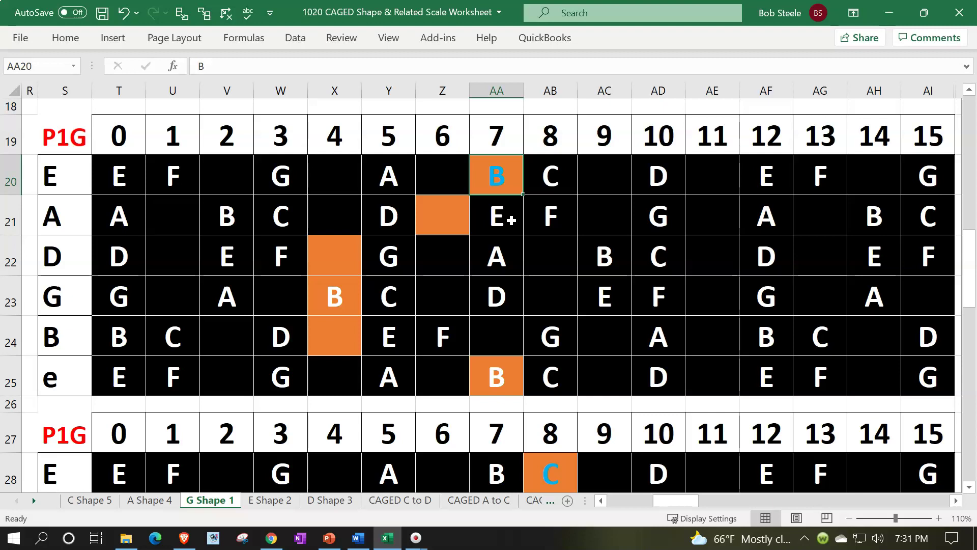
Mark the fret 4–7 chord area, select the G at fret 5, and move toward the scale table.
left_click_drag(329, 174, 497, 253)
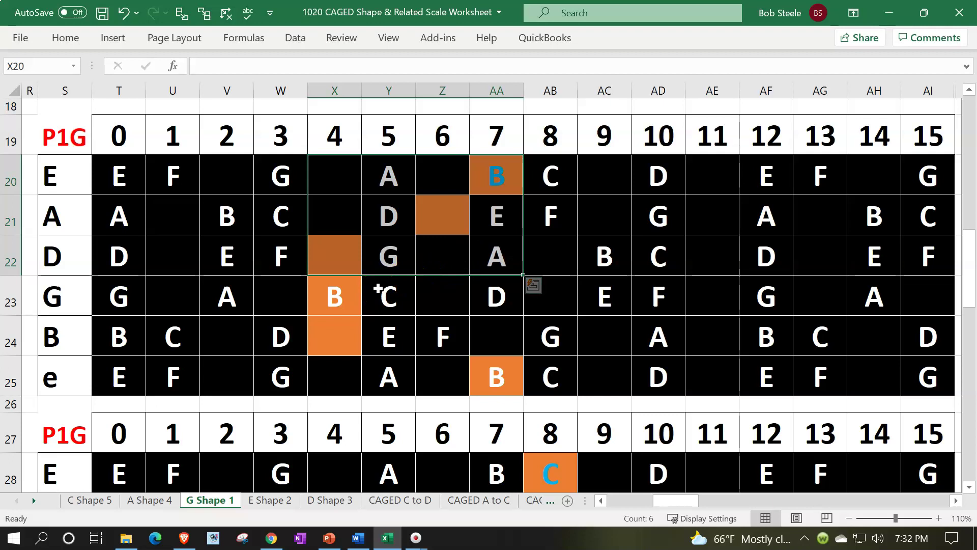
left_click(411, 245)
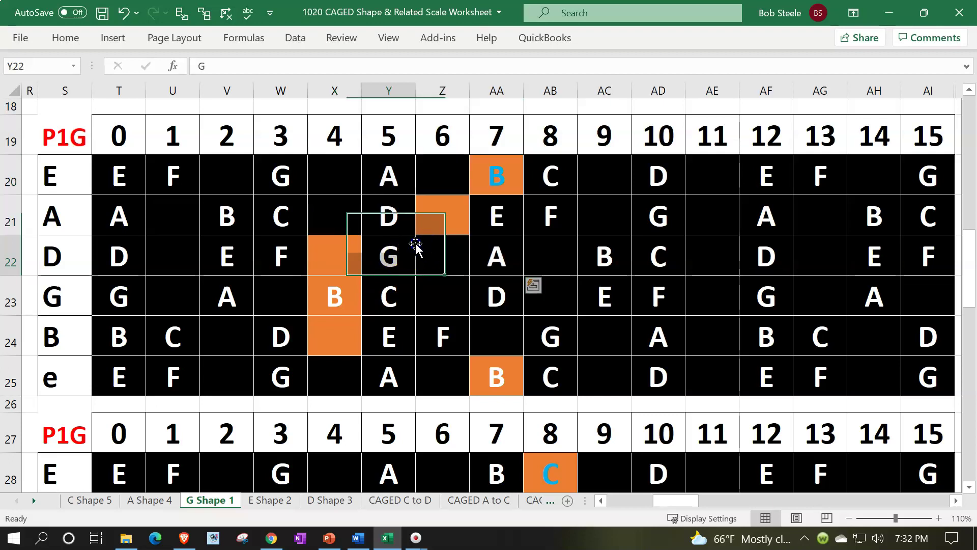
key("Right")
key("Right")
key("Right")
key("Right")
key("Right")
key("Right")
key("Right")
key("Right")
key("Right")
key("Right")
key("Right")
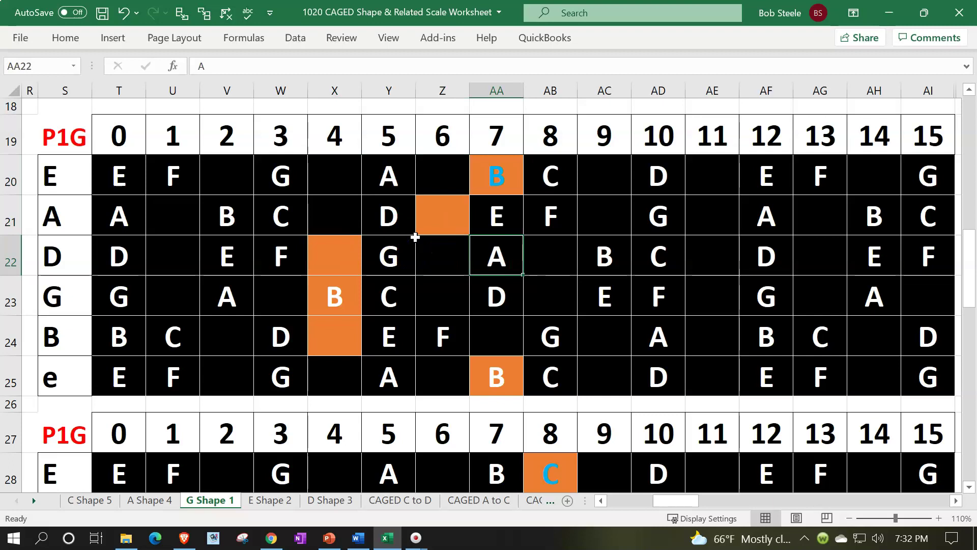
key("Right")
key("Right")
key("Right")
key("Right")
key("Right")
key("Right")
key("Right")
key("Right")
key("Right")
key("Right")
key("Right")
key("Right")
key("Right")
key("Right")
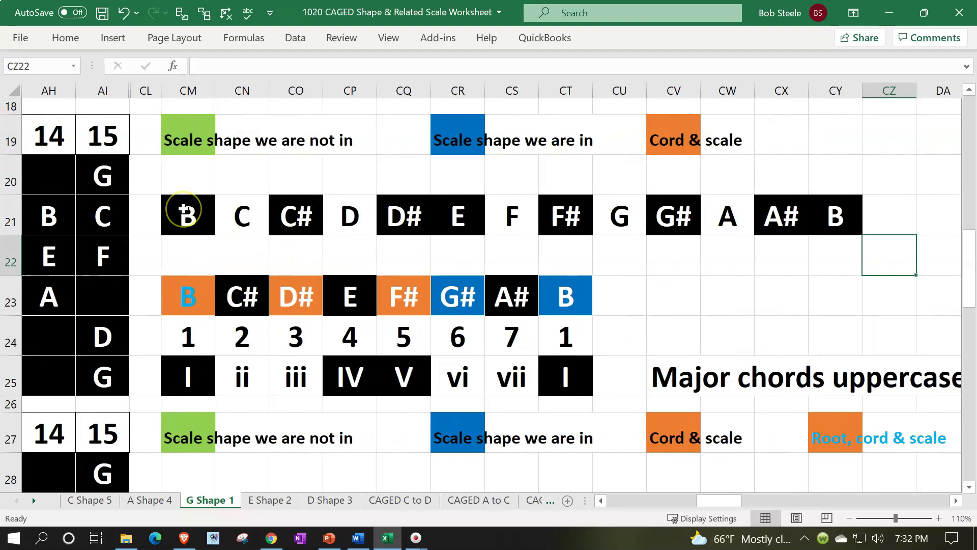
left_click(184, 208)
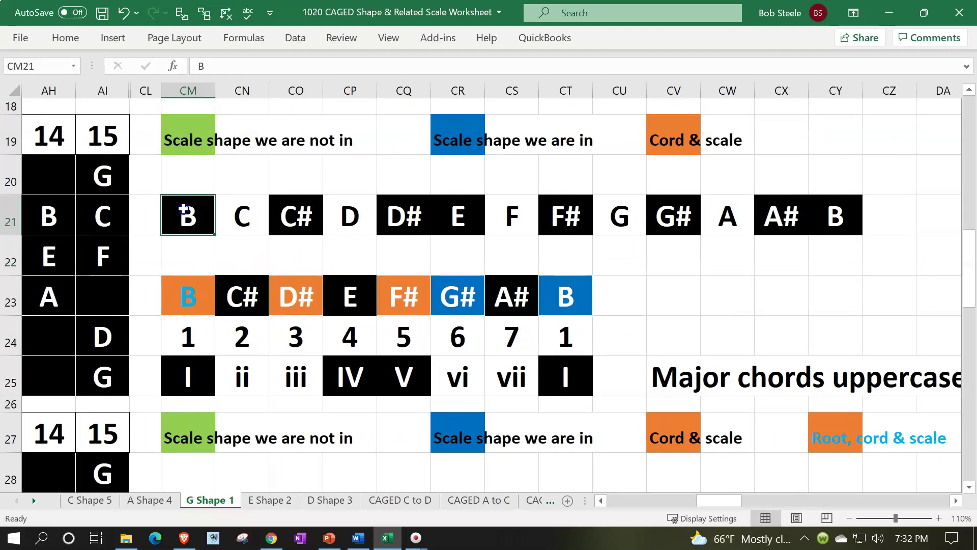
left_click_drag(184, 208, 828, 212)
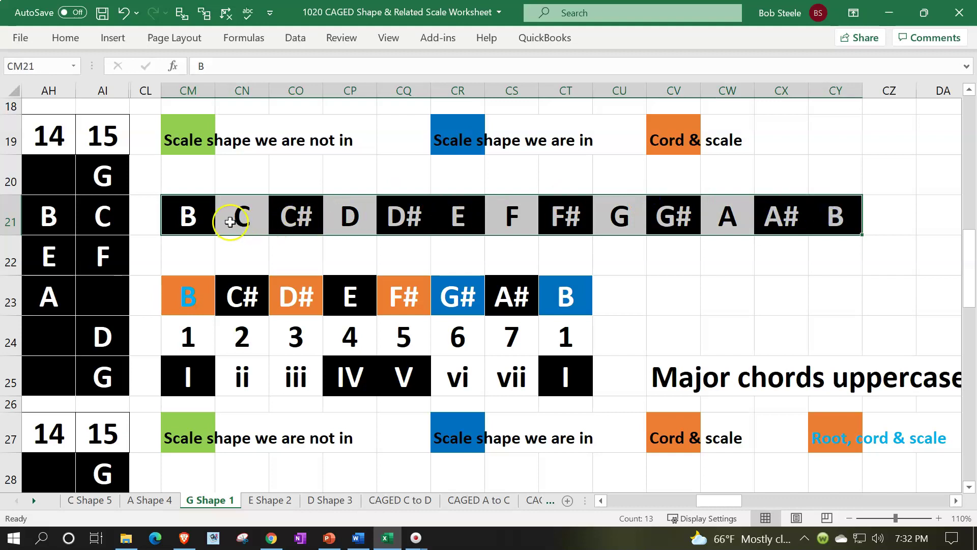
left_click(199, 215)
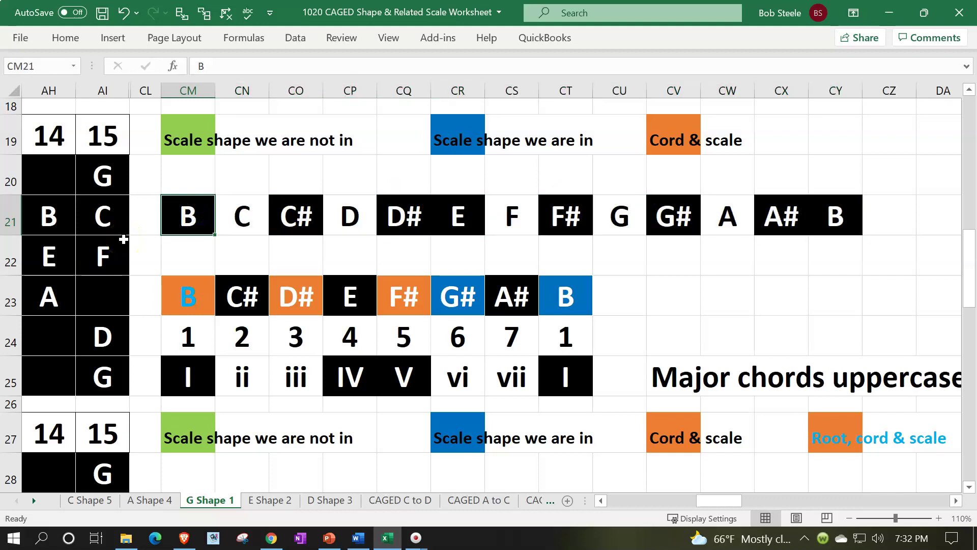
key("Right")
key("Right")
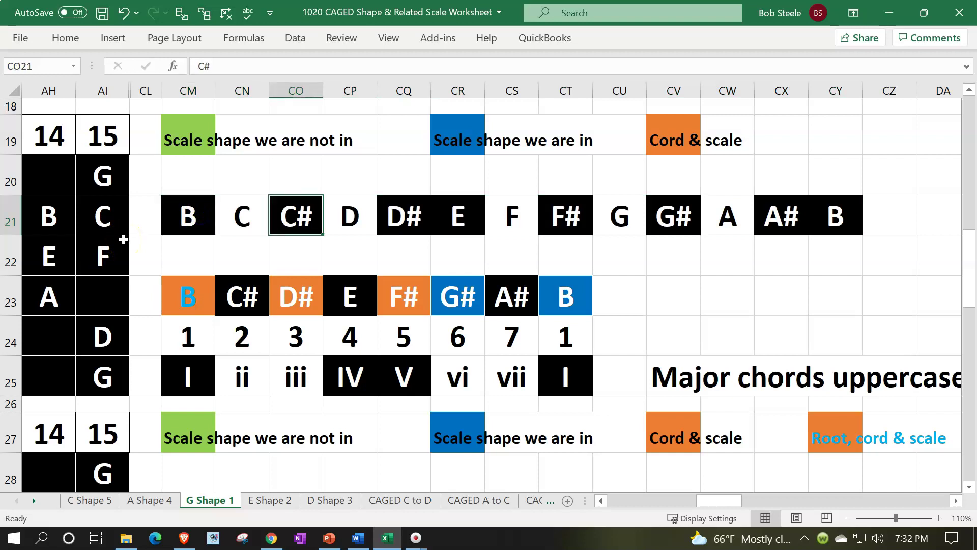
key("Right")
key("Right")
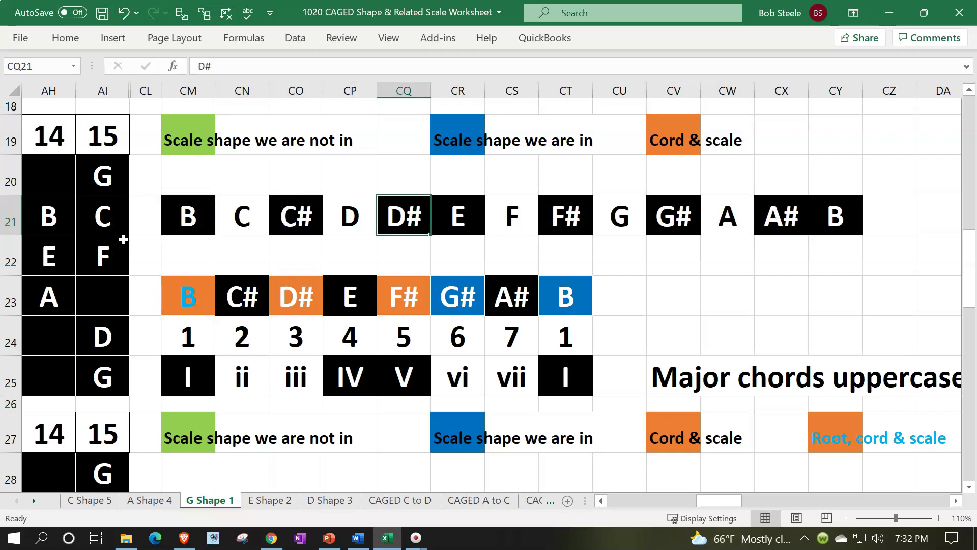
key("Right")
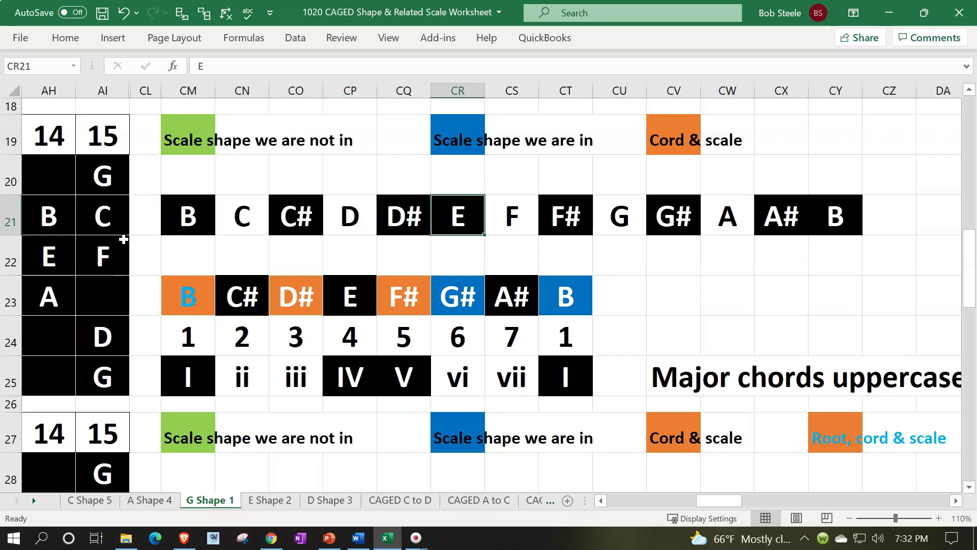
key("Right")
key("Right")
key("Right")
key("Right")
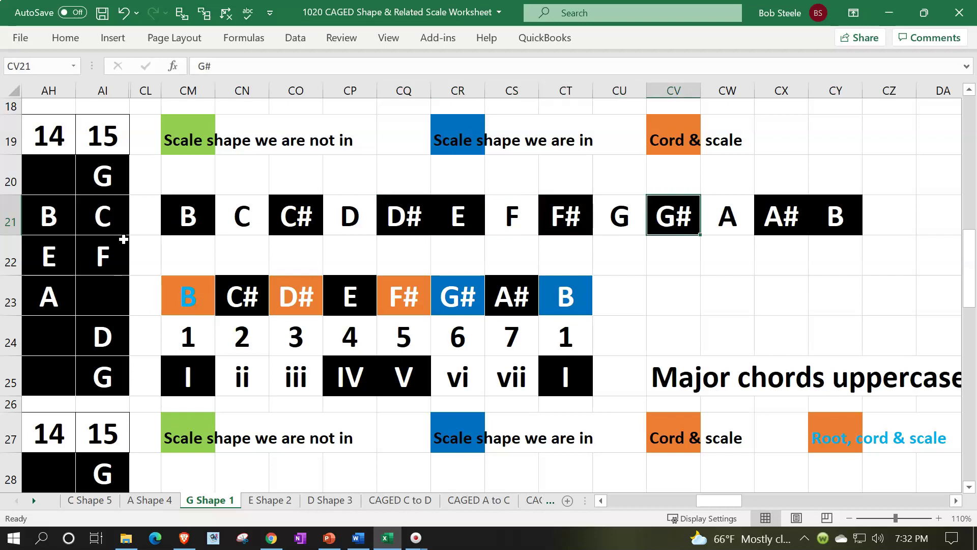
key("Right")
key("Right")
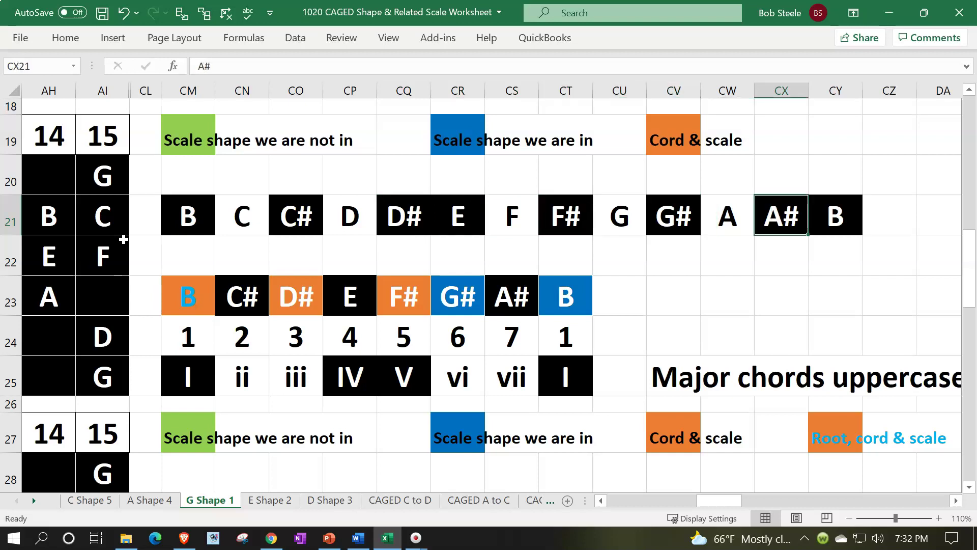
key("Right")
key("Down")
key("Down")
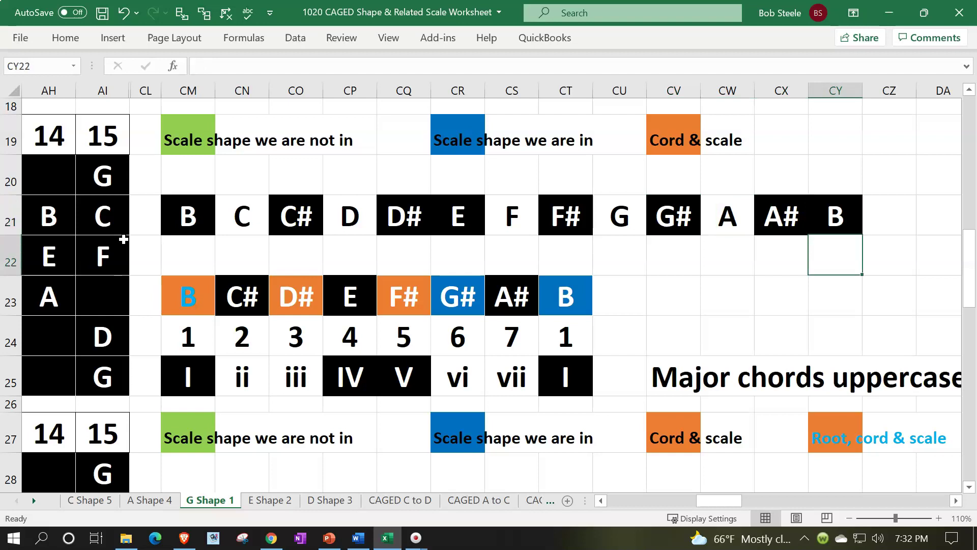
key("Left")
key("Left")
key("Left")
key("Left")
key("Left")
key("Left")
key("Left")
key("Left")
key("Left")
key("Left")
key("Left")
key("Left")
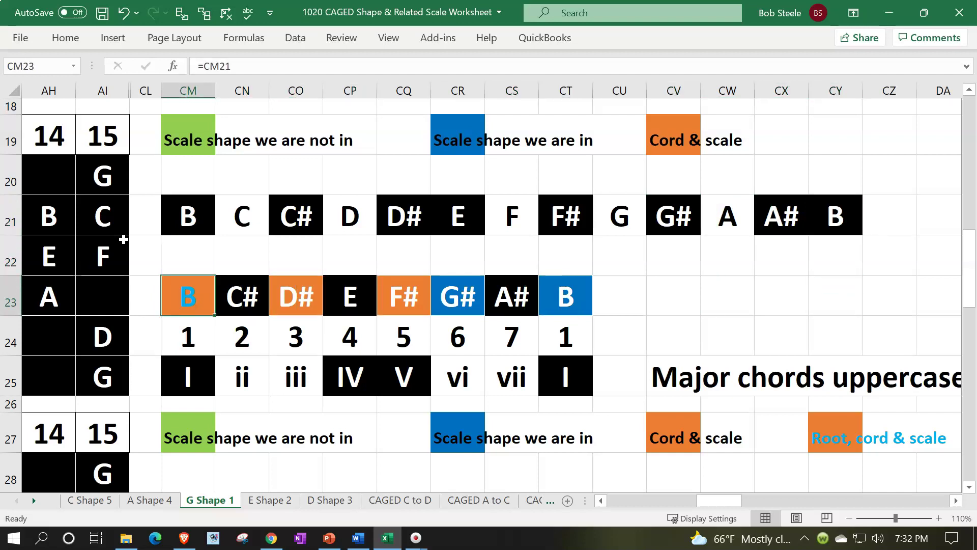
key("Right")
key("Right")
key("Right")
key("Right")
key("Right")
key("Right")
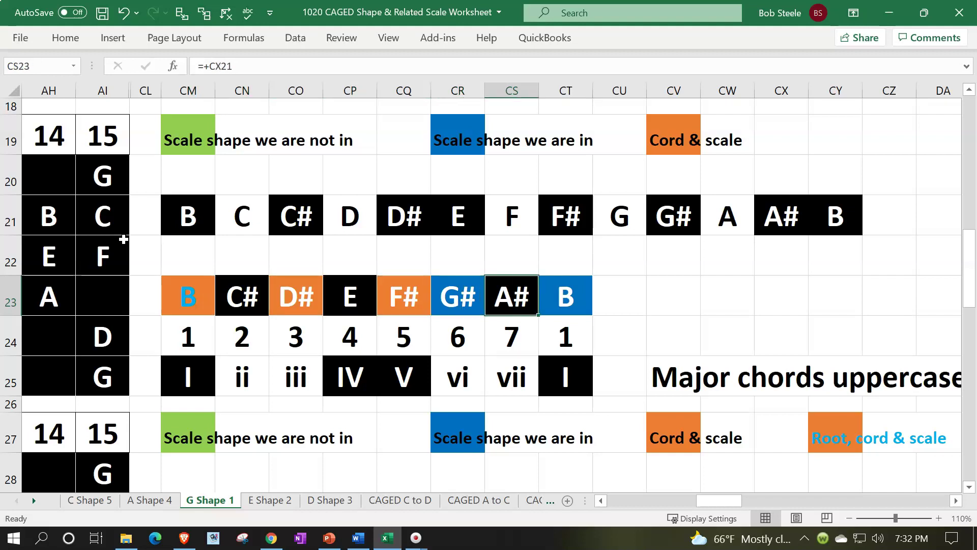
key("Right")
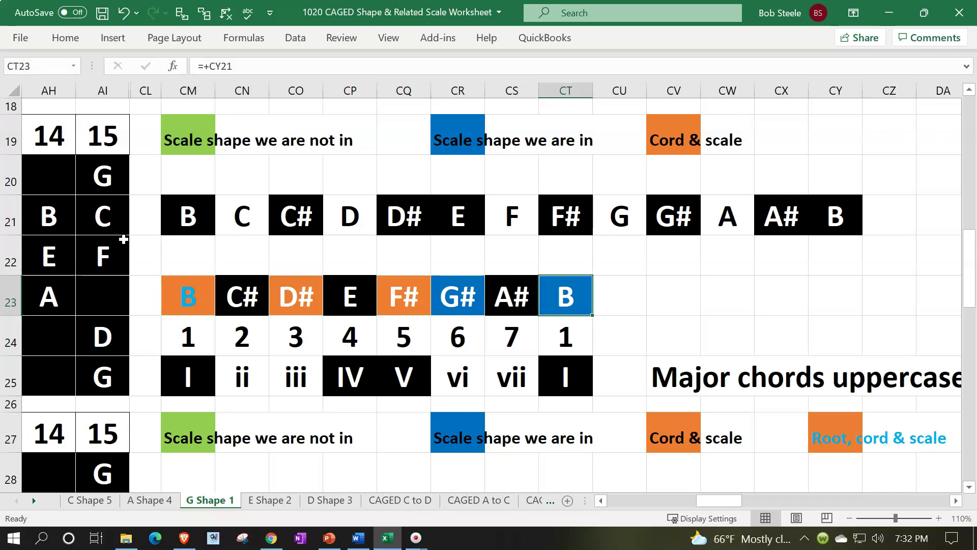
key("Down")
key("Left")
key("Left")
key("Left")
key("Left")
key("Left")
key("Left")
key("Left")
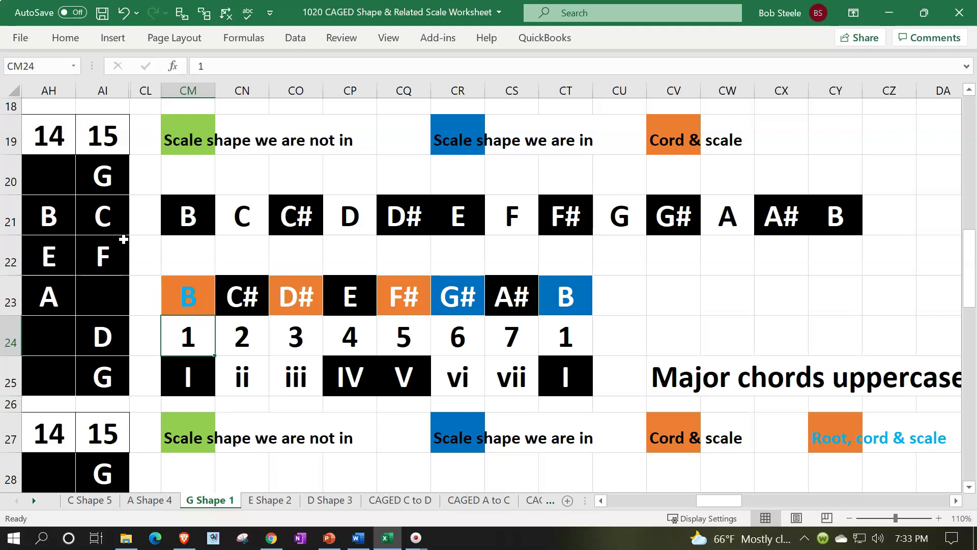
key("Right")
key("Right")
key("Right")
key("Right")
key("Right")
key("Right")
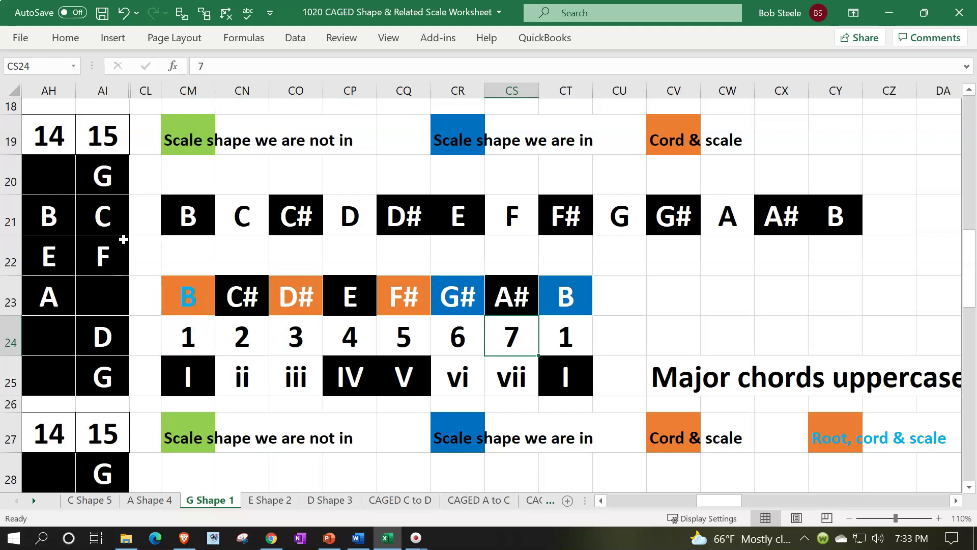
key("Left")
key("Left")
key("Left")
key("Left")
key("Left")
key("Left")
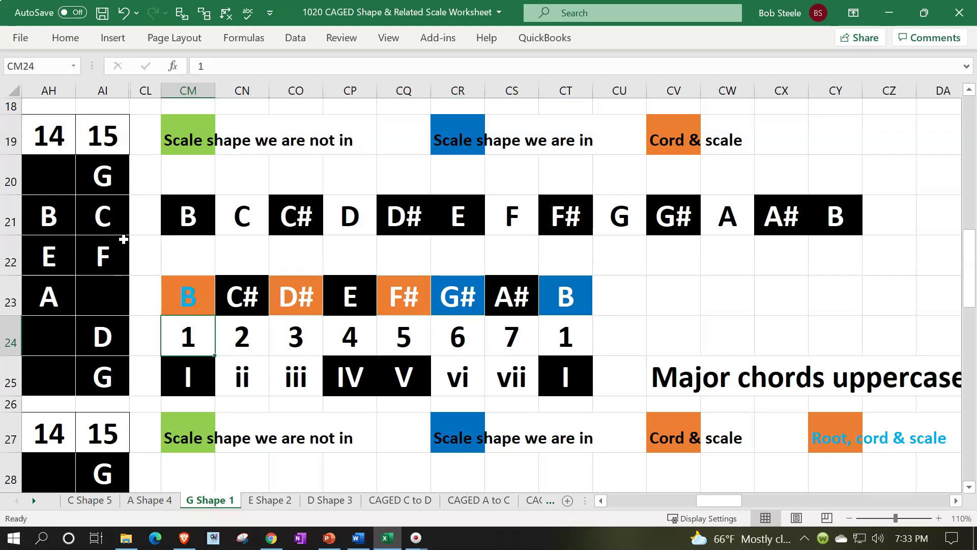
Return to the fretboard and select the B root at fret 7 and the D on the A string.
key("Left")
key("Left")
key("Left")
key("Left")
key("Left")
key("Left")
key("Left")
key("Left")
key("Left")
key("Left")
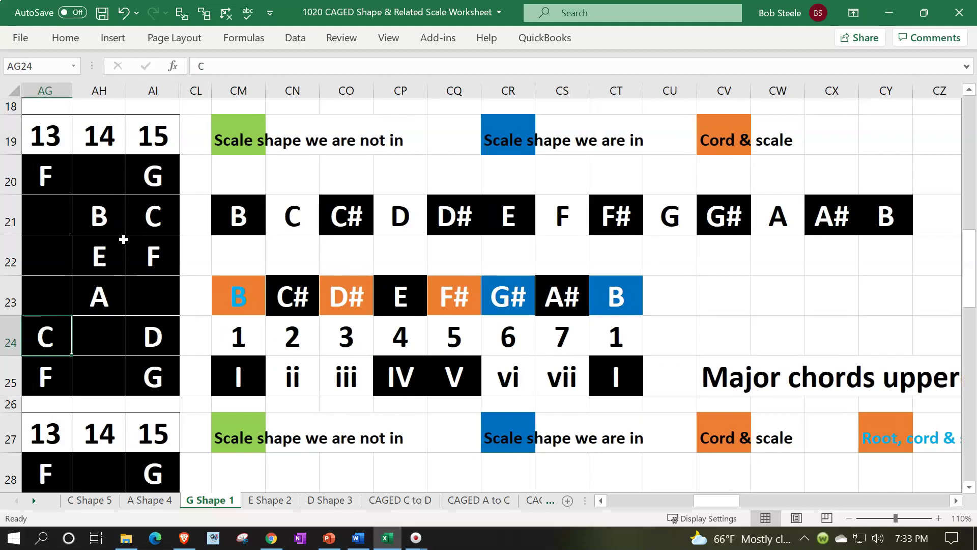
key("Left")
key("Left")
key("Left")
key("Left")
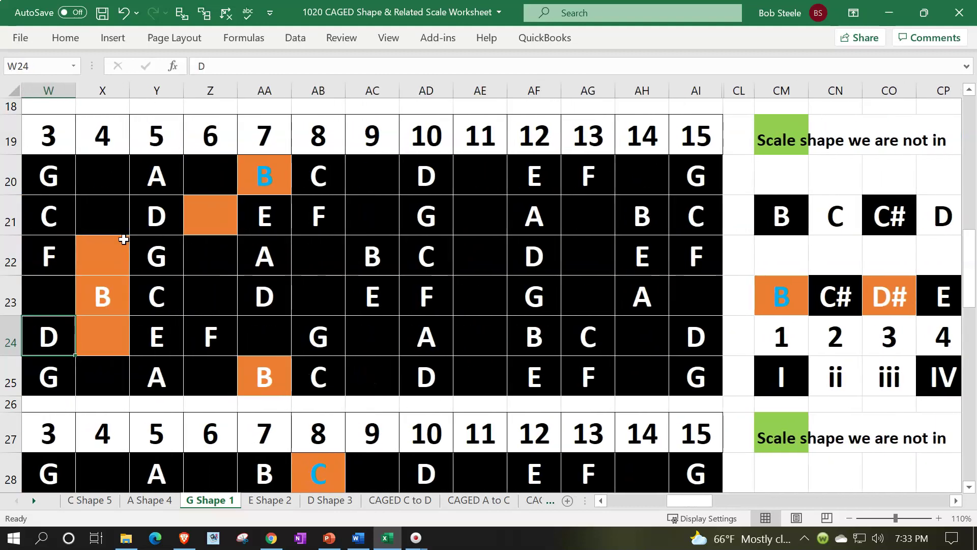
left_click(262, 175)
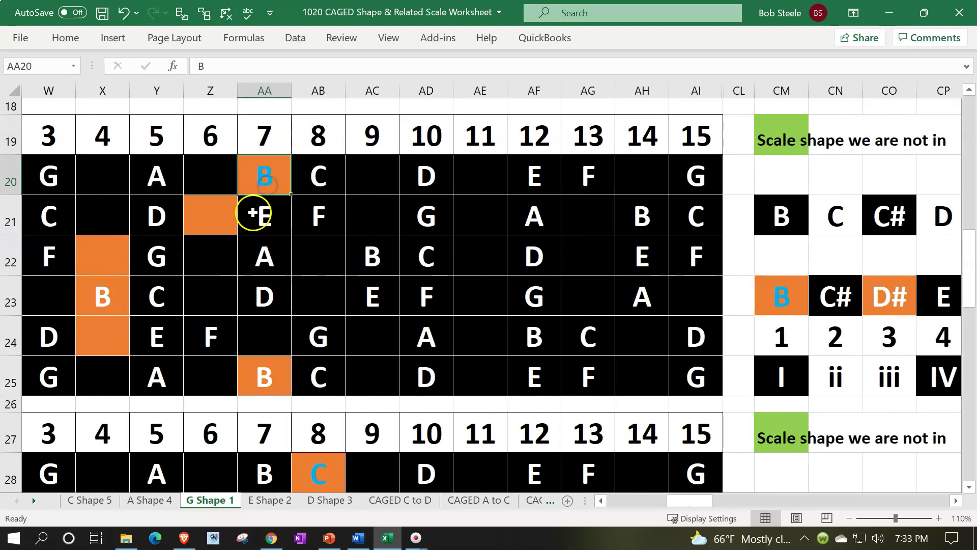
left_click(172, 221)
Step through the B chord notes down the strings to the high e row.
key("Right")
key("Left")
key("Left")
key("Left")
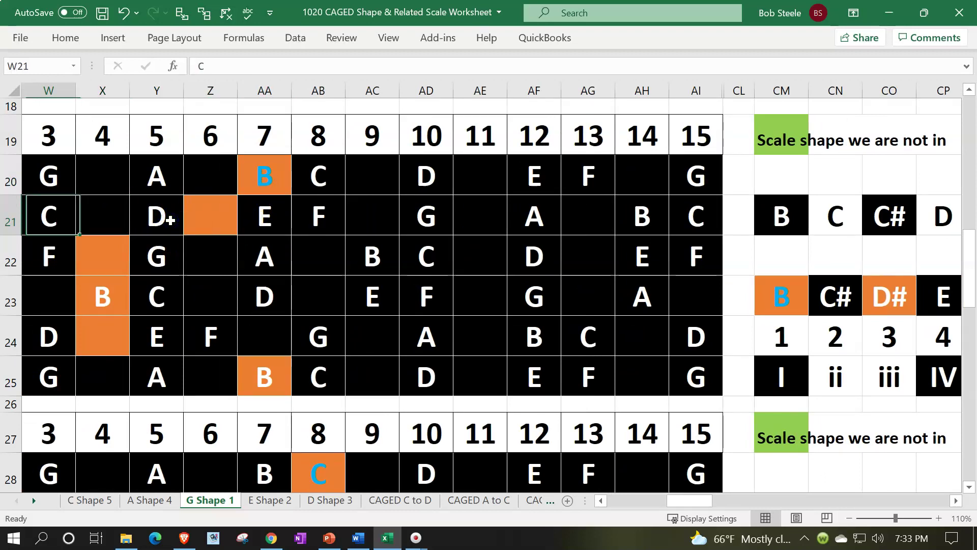
key("Down")
key("Right")
key("Down")
key("Left")
key("Left")
key("Right")
key("Right")
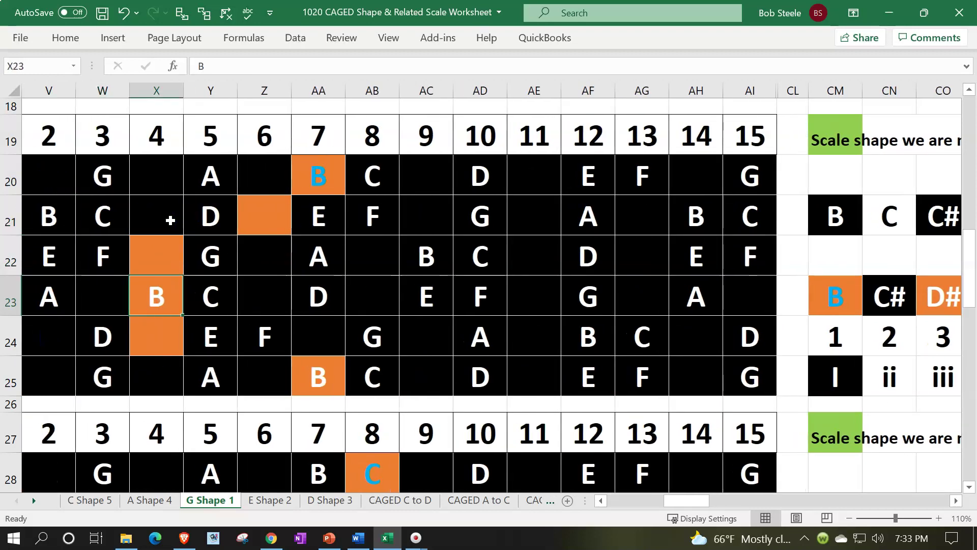
key("Down")
key("Left")
key("Right")
key("Down")
key("Right")
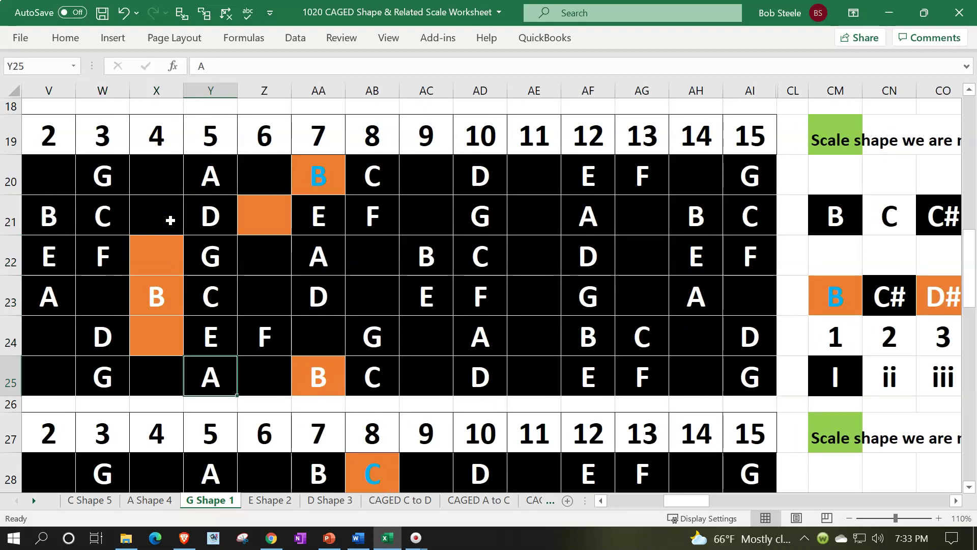
key("Right")
key("Right")
key("Left")
key("Left")
key("Left")
key("Left")
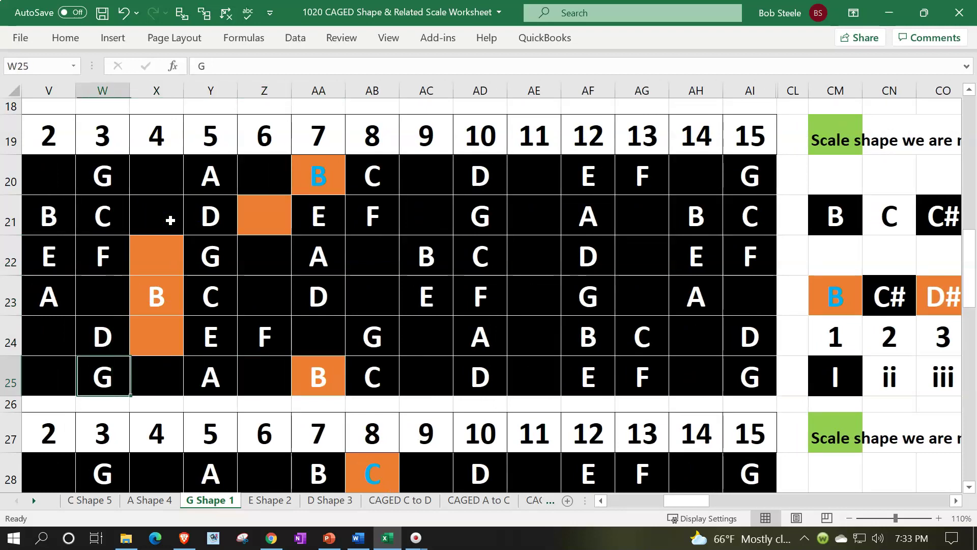
key("Left")
key("Left")
key("Left")
key("Left")
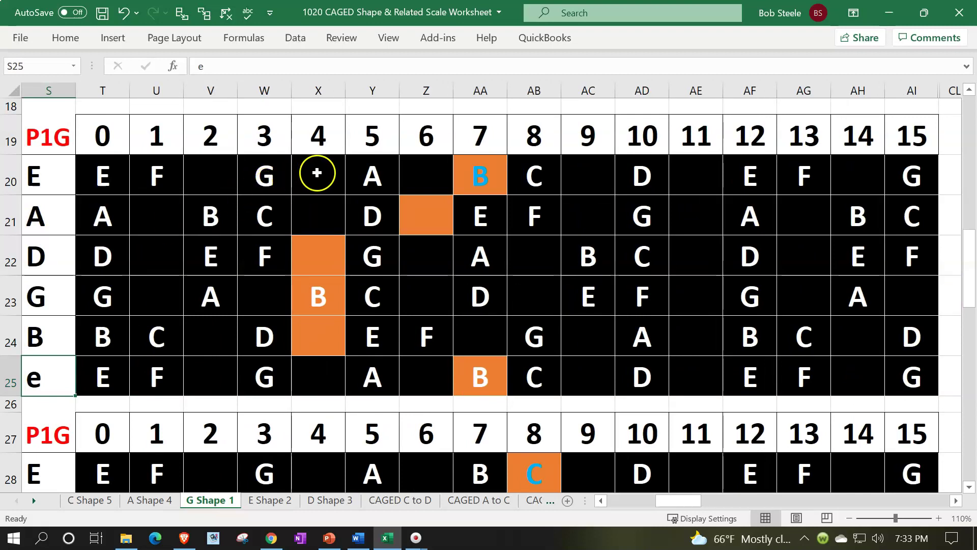
Mark the fret 4–7 G-shape area and three orange fret-4 notes, then move to the scale table.
left_click_drag(319, 171, 474, 244)
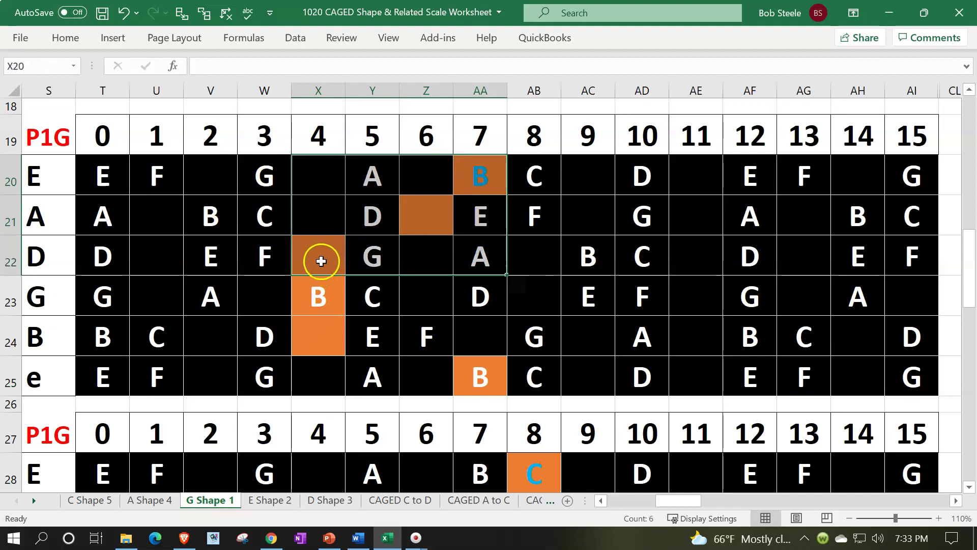
left_click_drag(320, 258, 319, 322)
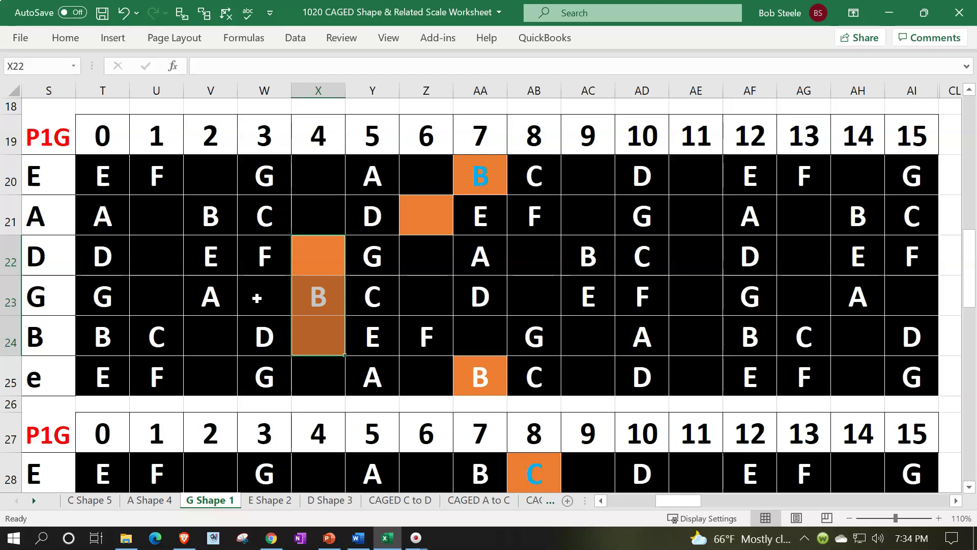
left_click(446, 288)
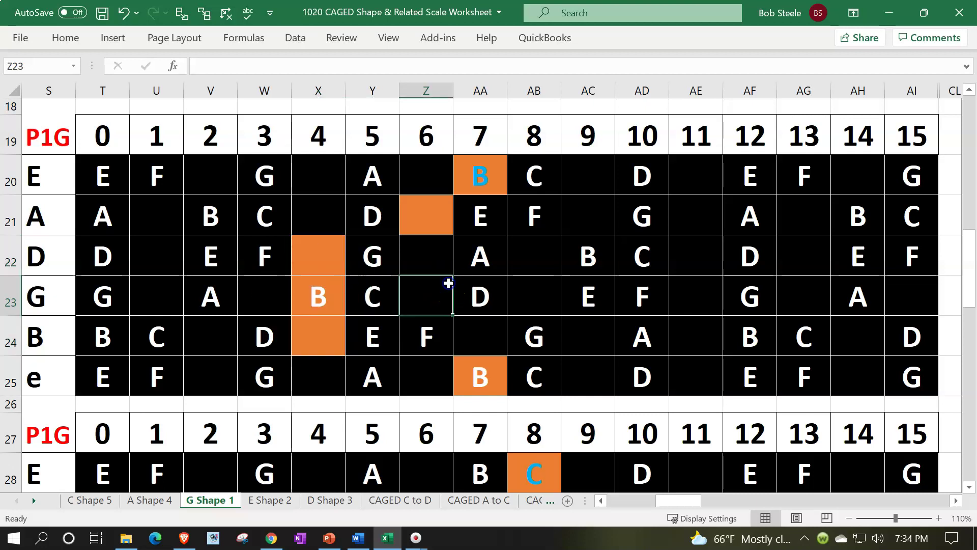
key("Right")
key("Right")
key("Right")
key("Right")
key("Right")
key("Right")
key("Right")
key("Right")
key("Right")
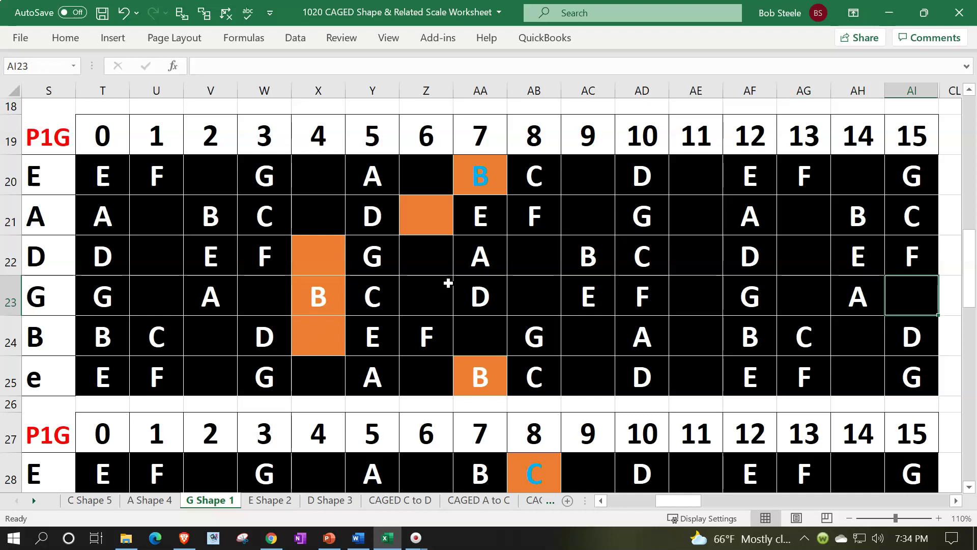
key("Right")
key("Right")
key("Right")
key("Right")
key("Right")
key("Right")
key("Right")
key("Right")
key("Right")
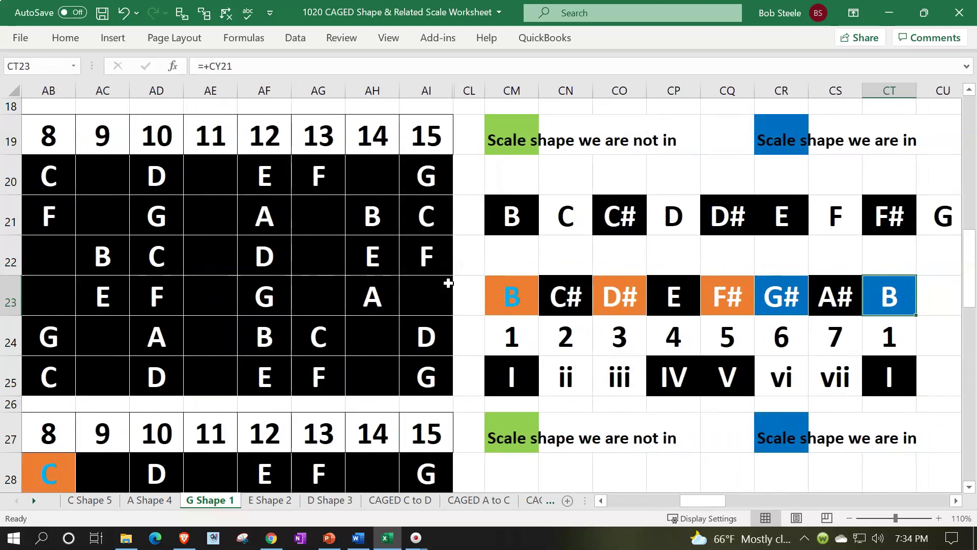
Unhide columns AI:CL to reveal the P1G fretboards, then return to the Pentatonic Scale title.
left_click_drag(426, 90, 469, 91)
right_click(457, 216)
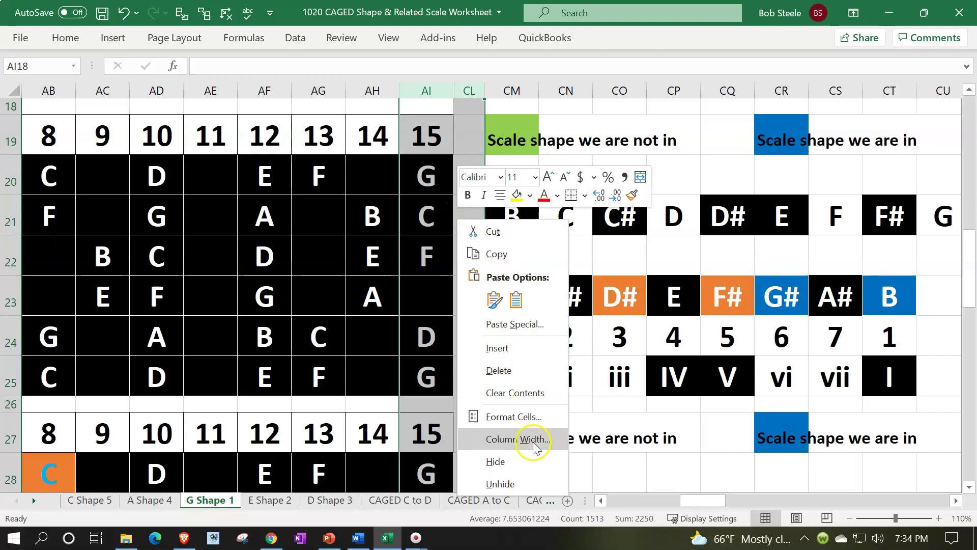
left_click(531, 482)
left_click(550, 249)
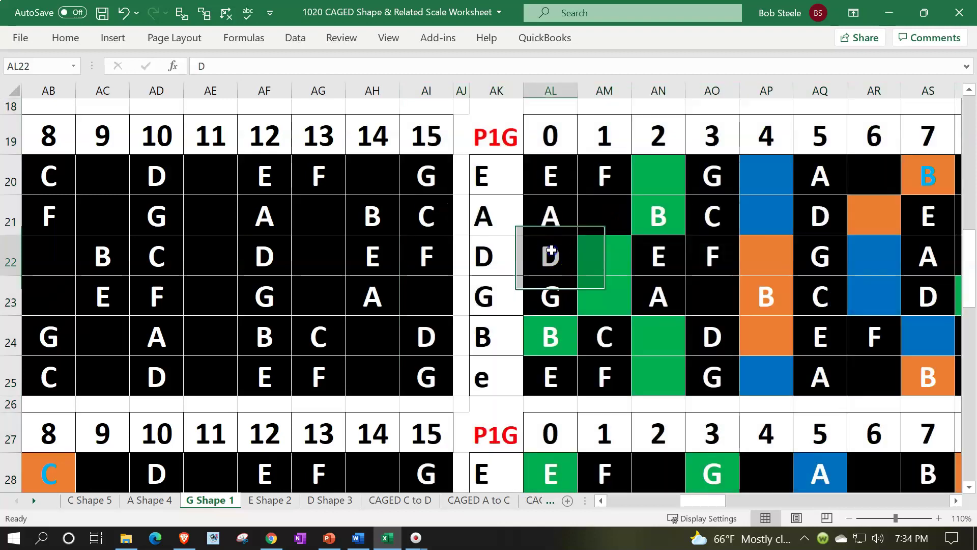
key("Left")
key("Left")
key("Left")
key("Left")
key("Left")
key("Left")
key("Left")
key("Left")
key("Left")
key("Left")
key("Left")
key("Left")
key("Left")
key("Left")
key("Left")
key("Left")
key("Left")
key("Left")
key("Left")
key("Left")
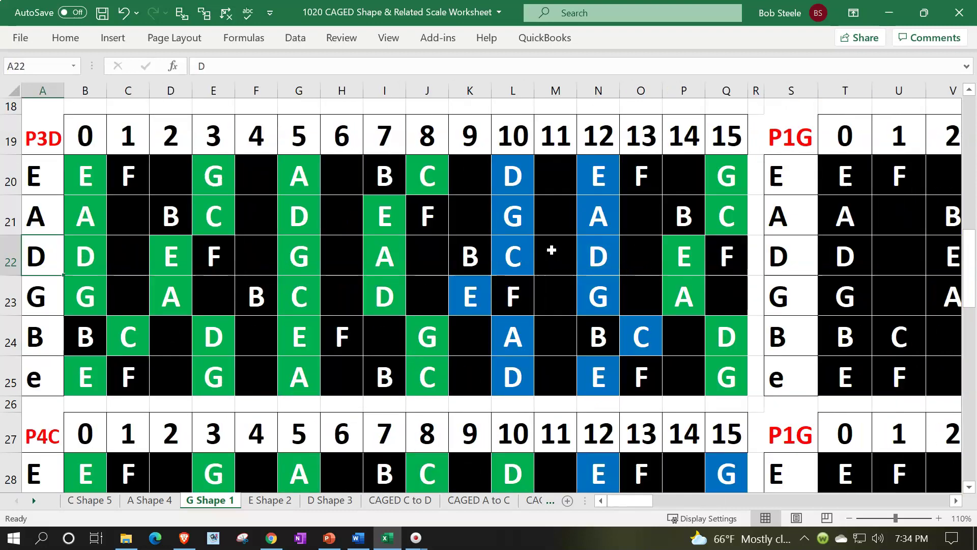
scroll(396, 280, "up", 6)
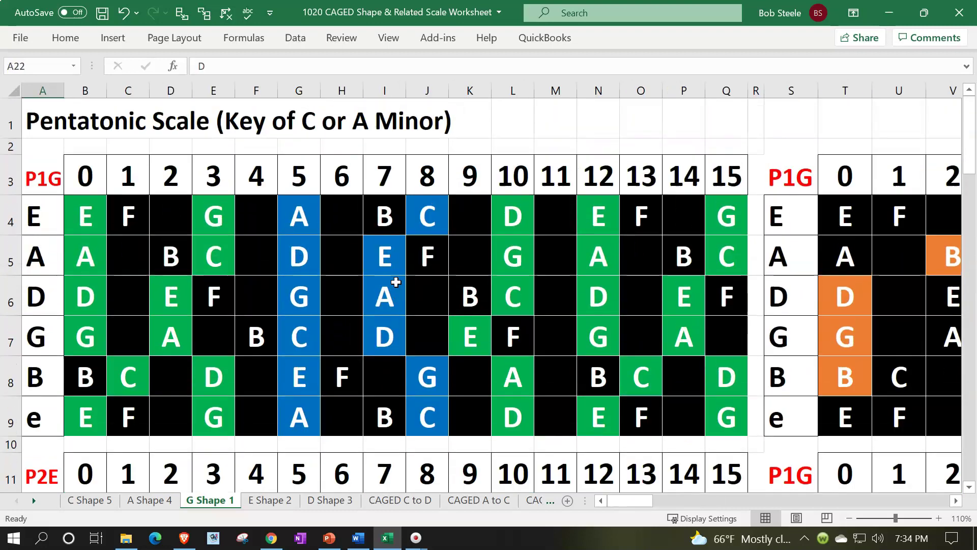
Move along the E string row and mark the orange D, G, B notes at fret 0.
left_click(317, 217)
key("Right")
key("Right")
key("Right")
key("Right")
key("Right")
key("Right")
key("Right")
key("Right")
key("Right")
key("Right")
key("Right")
key("Right")
key("Right")
key("Right")
key("Right")
key("Right")
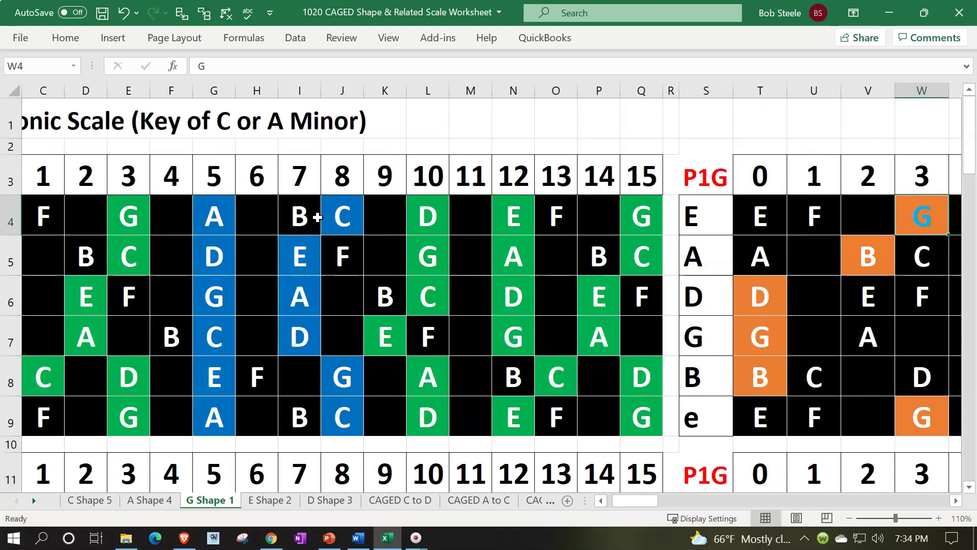
key("Right")
key("Right")
key("Right")
key("Right")
key("Right")
key("Right")
key("Right")
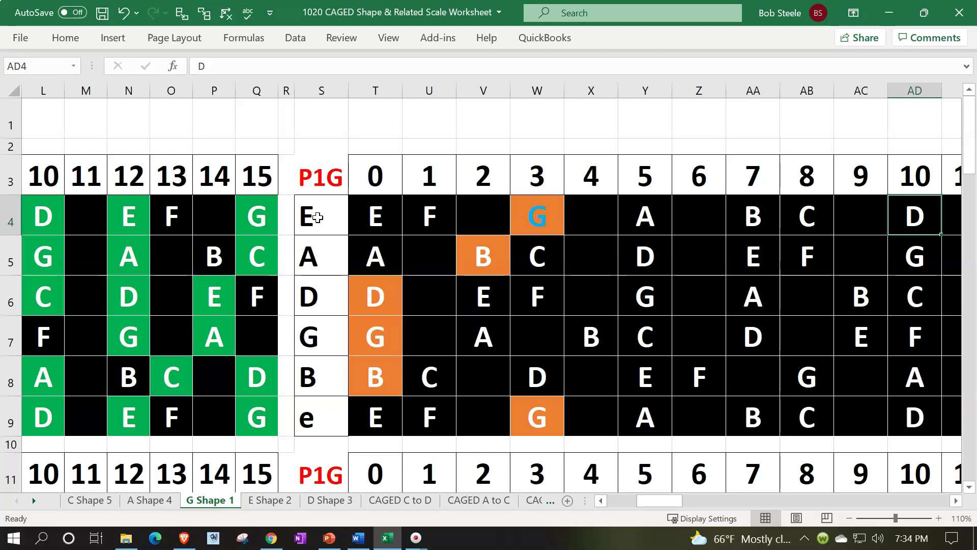
left_click_drag(375, 297, 387, 361)
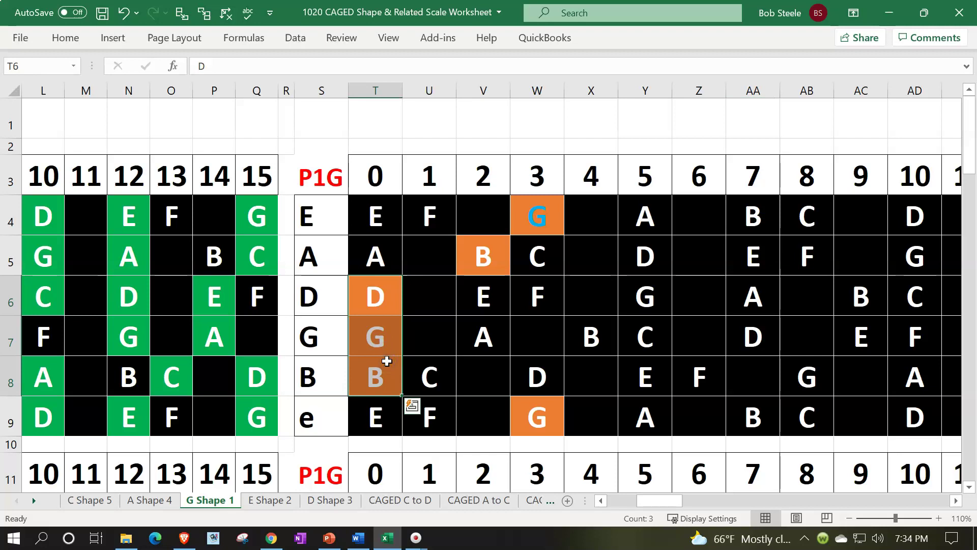
key("ctrl+Left")
key("ctrl+Left")
key("ctrl+Left")
key("ctrl+Left")
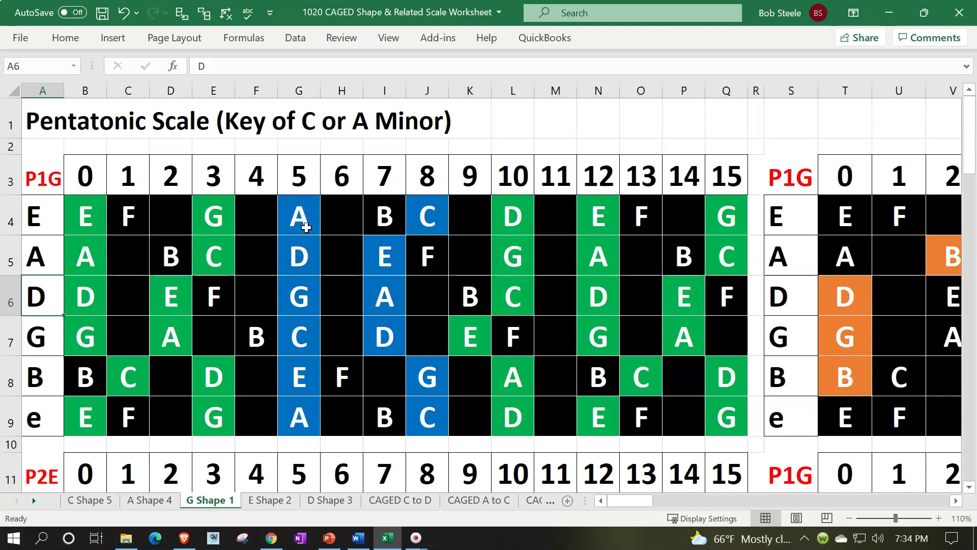
Mark the blue pentatonic pattern at frets 5–8, then move along row 6 to column BA.
left_click_drag(306, 228, 418, 403)
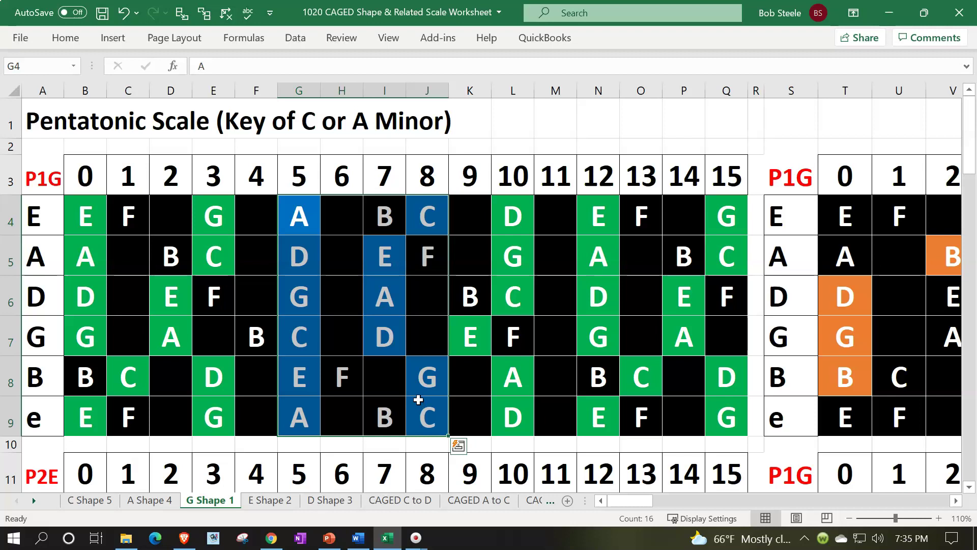
left_click(420, 314)
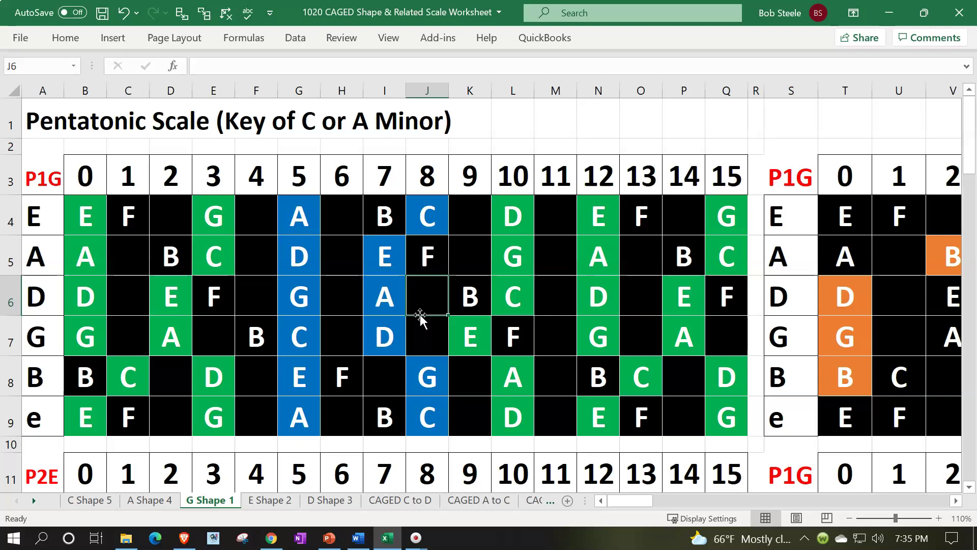
key("Right")
key("Right")
key("Right")
key("Right")
key("Right")
key("Right")
key("Right")
key("Right")
key("Right")
key("Right")
key("Right")
key("Right")
key("Right")
key("Right")
key("Right")
key("Right")
key("Right")
key("Right")
key("Right")
key("Right")
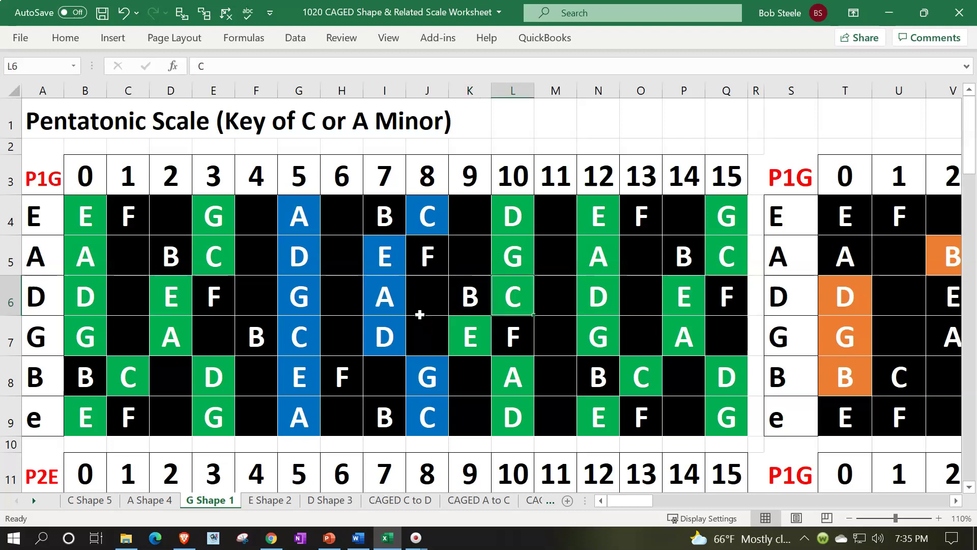
key("Right")
key("Right")
key("Right")
key("Right")
key("Right")
key("Right")
key("Right")
key("Right")
key("Right")
key("Right")
key("Right")
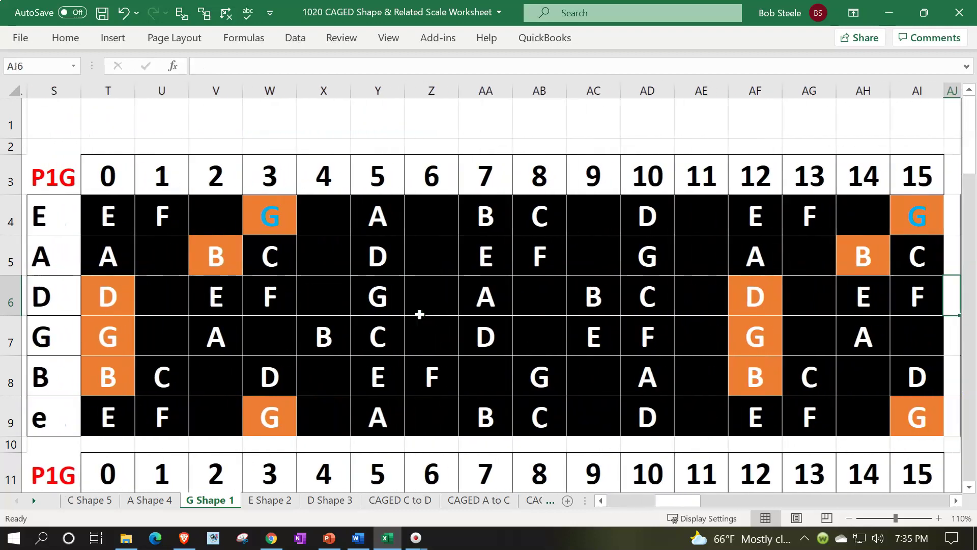
key("Right")
key("Right")
key("Right")
key("Right")
key("Right")
key("Right")
key("Right")
key("Right")
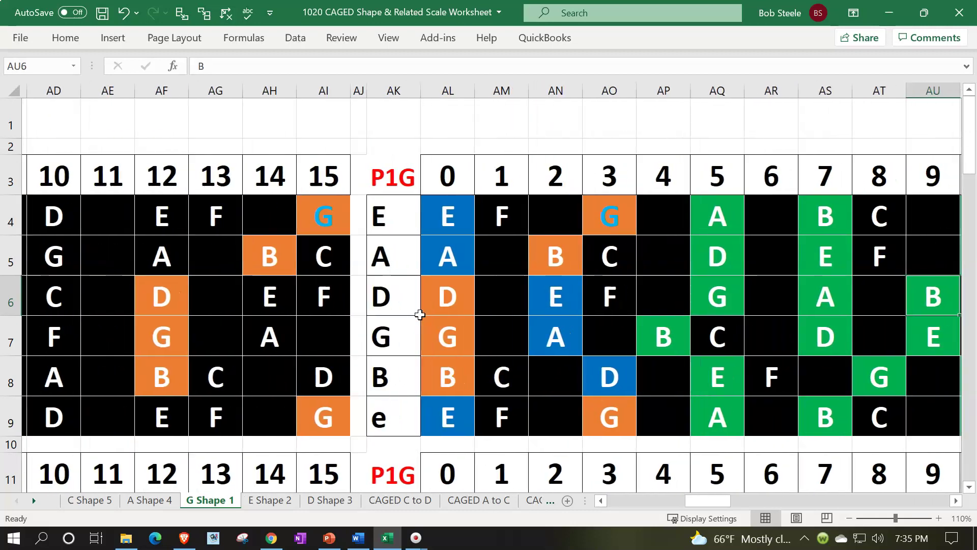
key("Right")
key("Right")
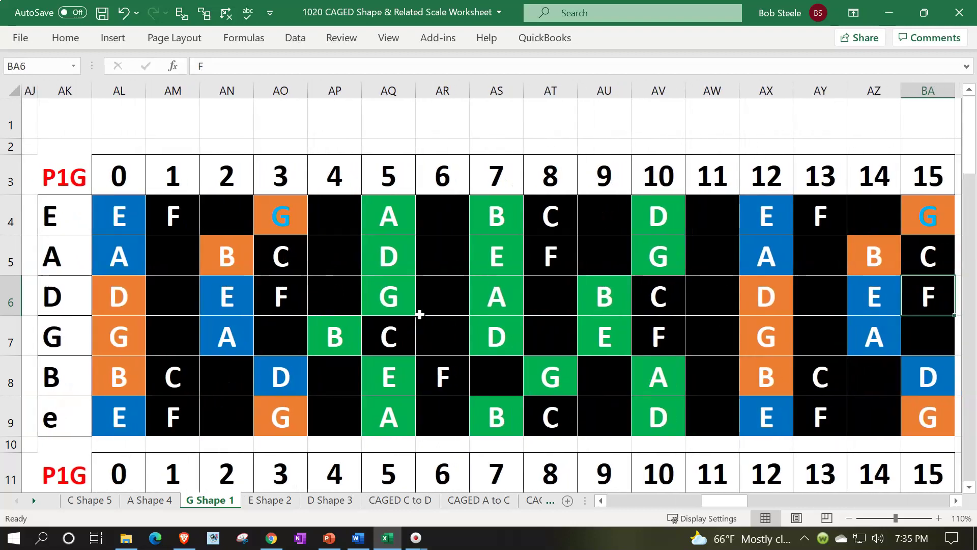
scroll(420, 314, "down", 3)
Select the B root at fret 7 and mark the G-shape chord area from fret 4 to 7.
scroll(419, 312, "down", 4)
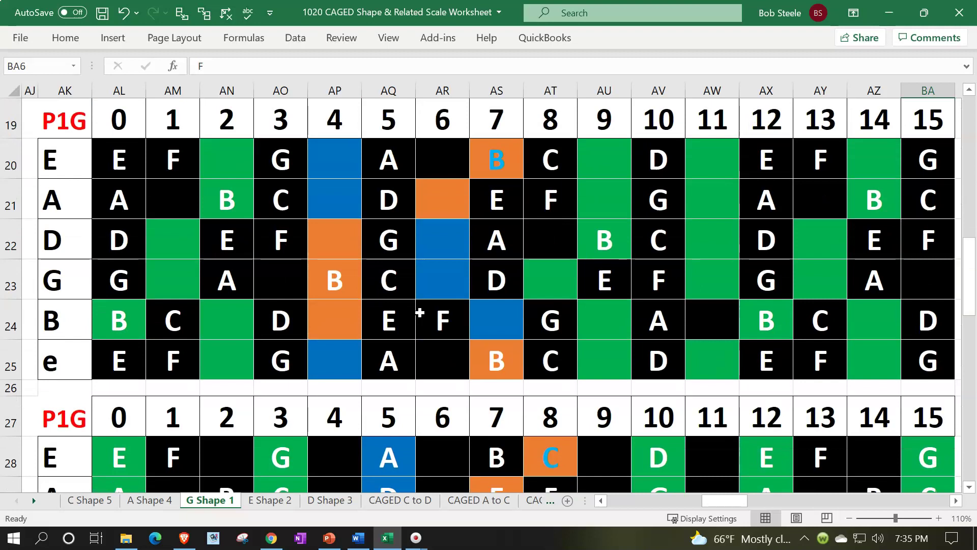
left_click(498, 159)
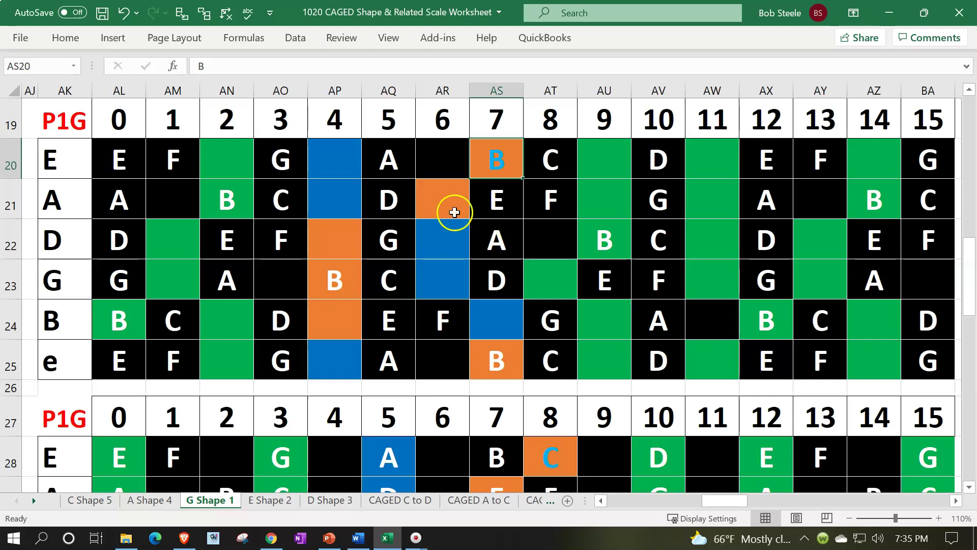
left_click_drag(333, 158, 491, 344)
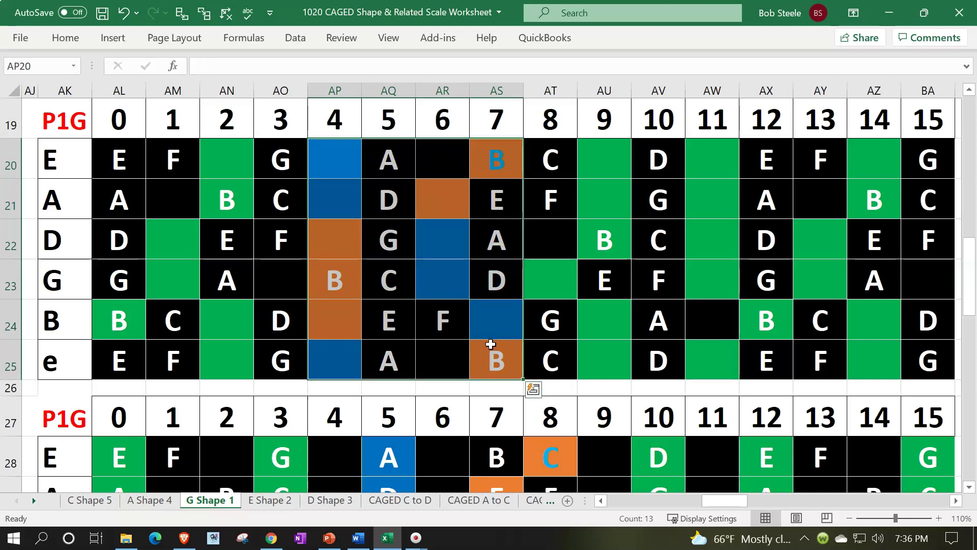
left_click(494, 162)
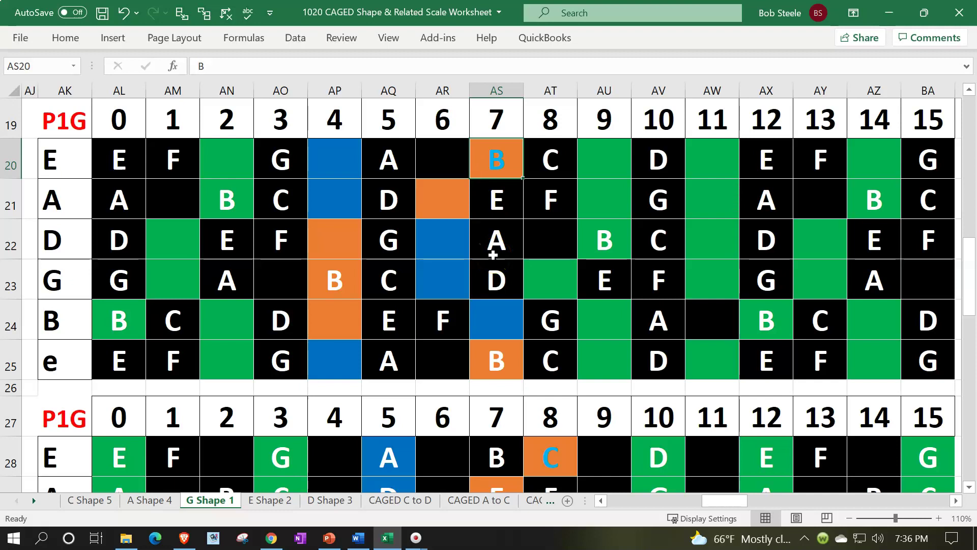
left_click(489, 165)
Check the blue note spots on the A string and at fret 6, then move toward P3D.
left_click(347, 201)
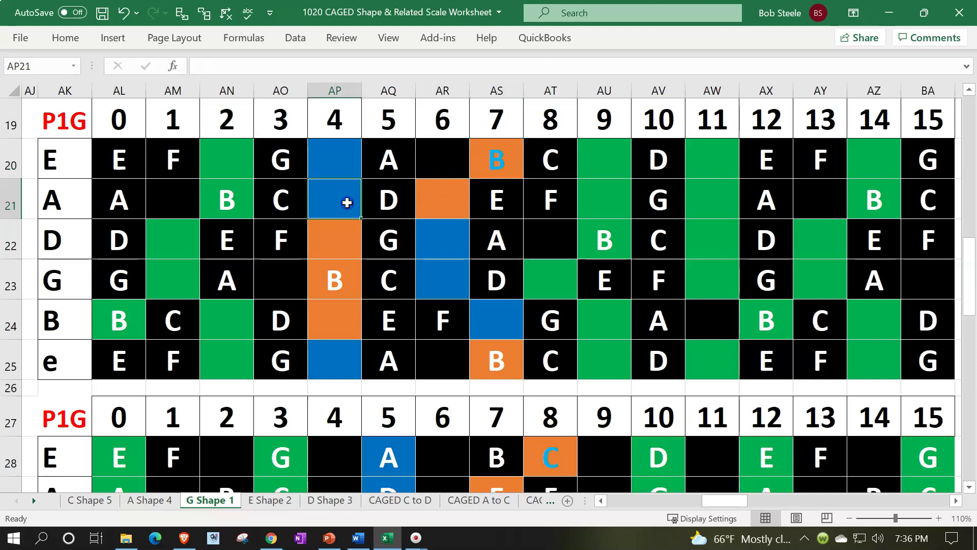
left_click(432, 232)
left_click(435, 271)
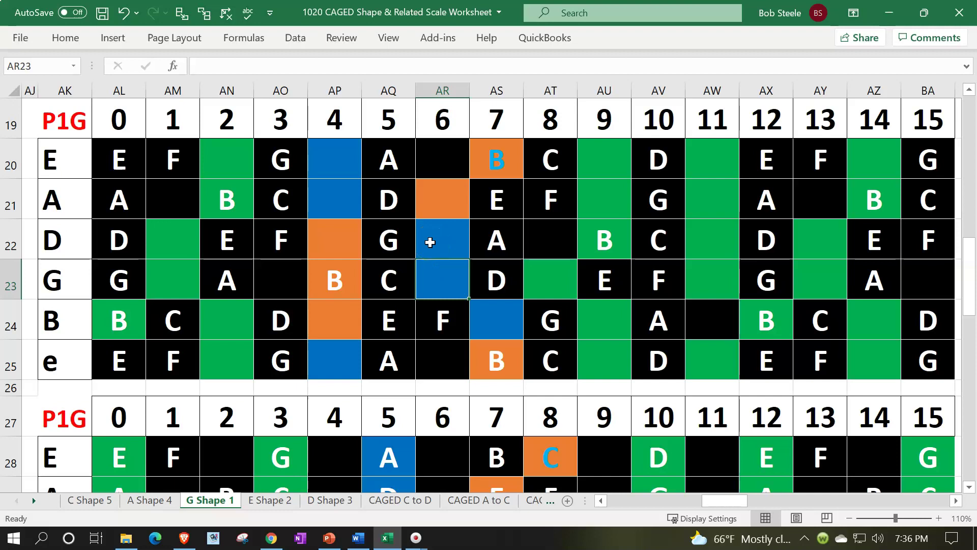
key("Right")
key("Right")
key("Right")
key("Right")
key("Right")
key("Right")
key("Right")
key("Right")
key("Right")
key("Right")
key("Right")
key("Right")
key("Right")
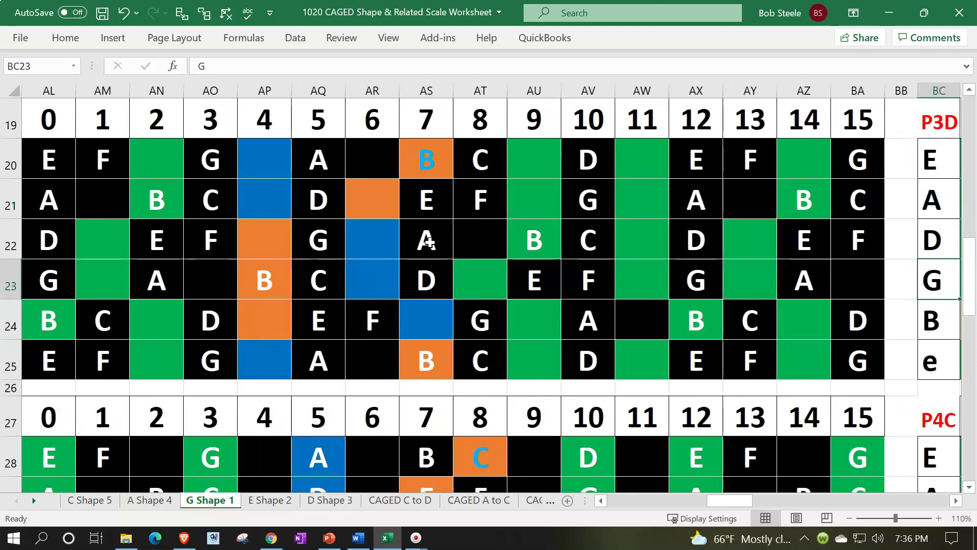
Move to the P1G scale fretboard and inspect the B root, frets 3–7 range, and fret 6 E-string note.
key("Right")
key("Right")
key("Right")
key("Right")
key("Right")
key("Right")
key("Right")
key("Right")
key("Right")
key("Right")
key("Right")
key("Right")
key("Right")
key("Right")
key("Right")
key("Right")
key("Right")
key("Right")
key("Right")
key("Right")
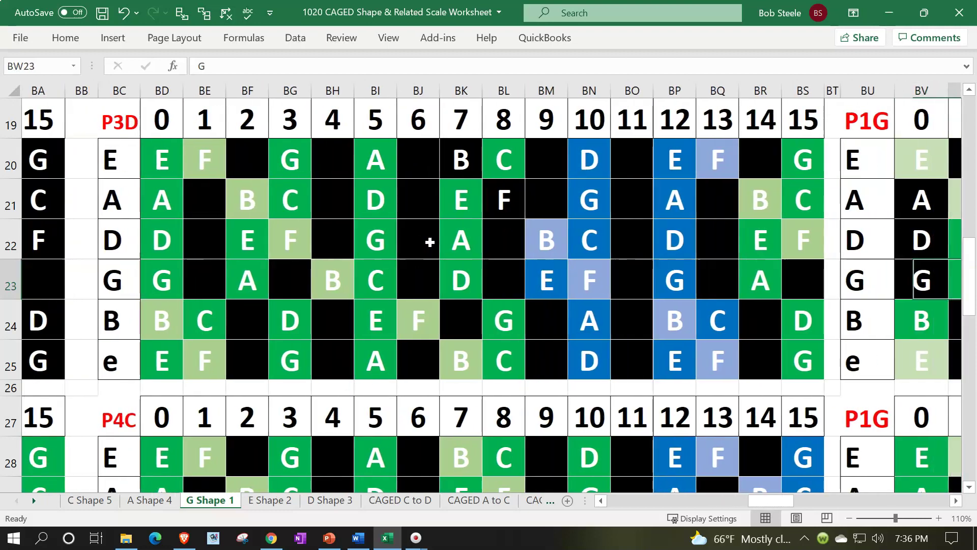
key("Right")
key("Right")
key("Right")
key("Right")
key("Right")
key("Right")
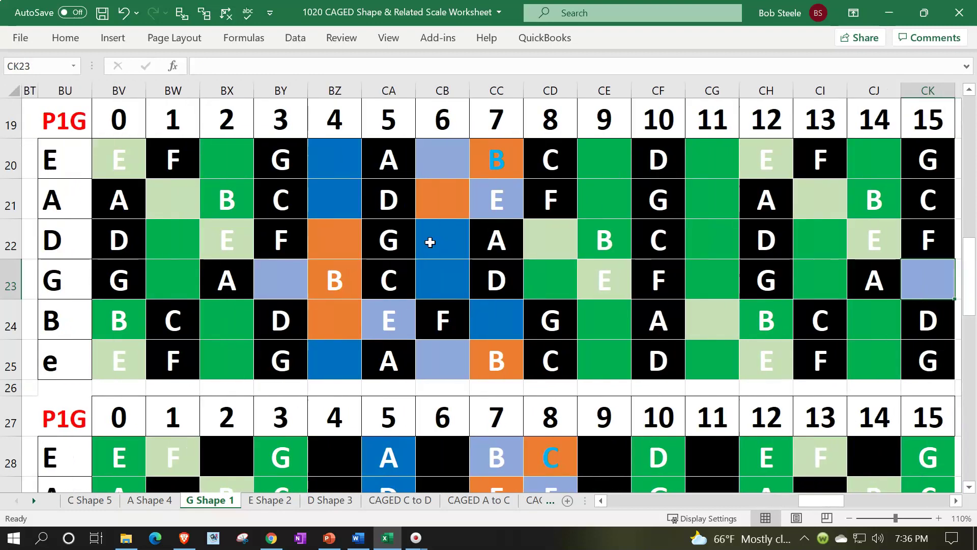
left_click(497, 162)
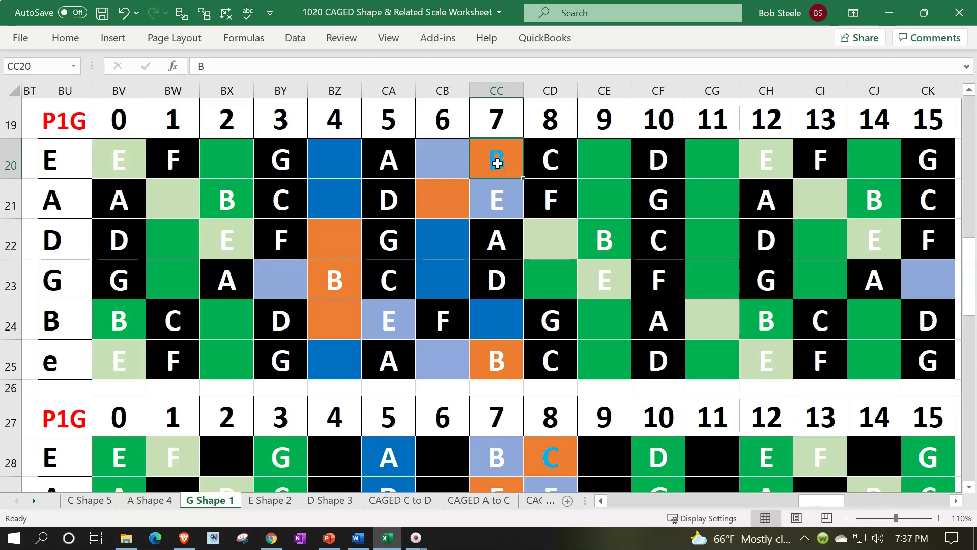
left_click_drag(298, 120, 489, 349)
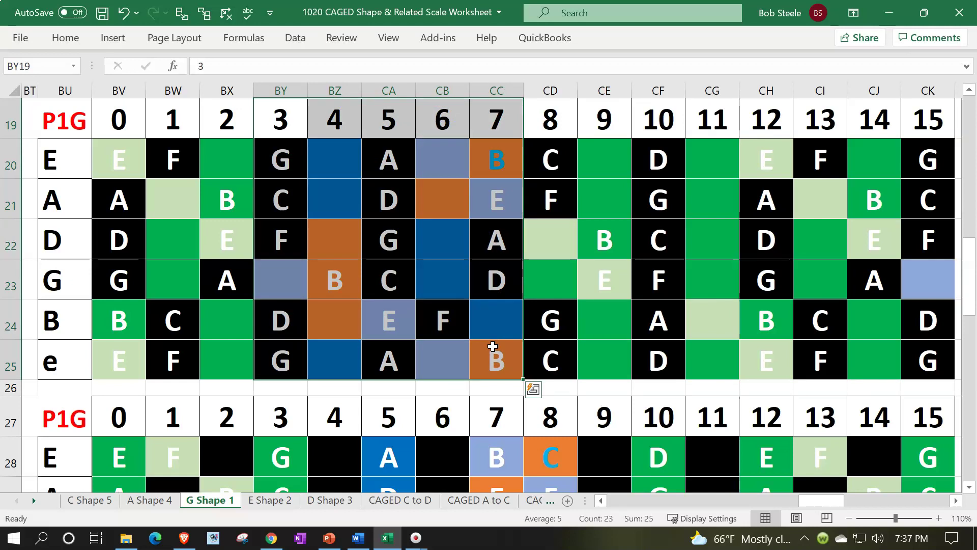
left_click(492, 171)
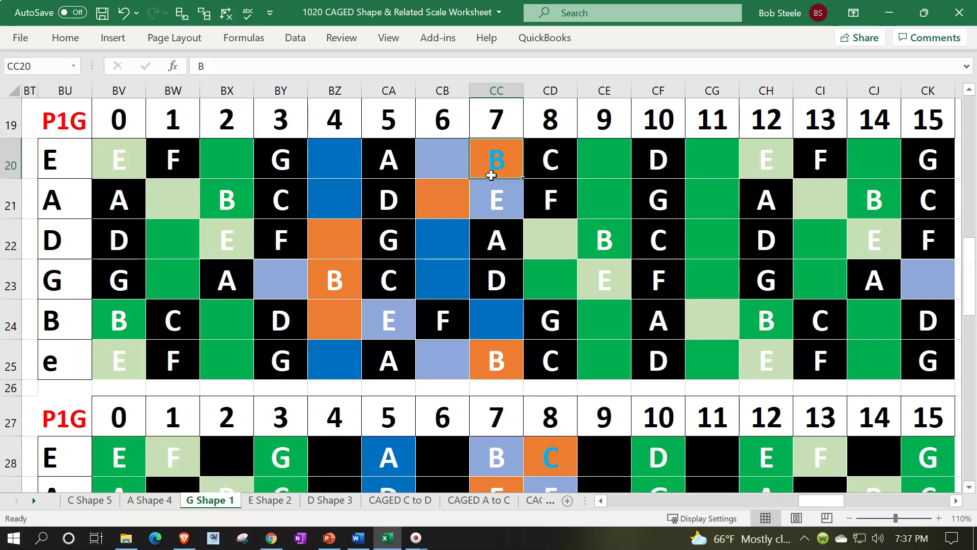
left_click(452, 166)
Move to the scale table and inspect the B root, degree 1, and the ROMAN formula for I.
key("Right")
key("Right")
key("Right")
key("Right")
key("Right")
key("Right")
key("Right")
key("Right")
key("Right")
key("Right")
key("Right")
key("Right")
key("Right")
key("Right")
key("Right")
key("Right")
key("Right")
key("Right")
key("Right")
key("Right")
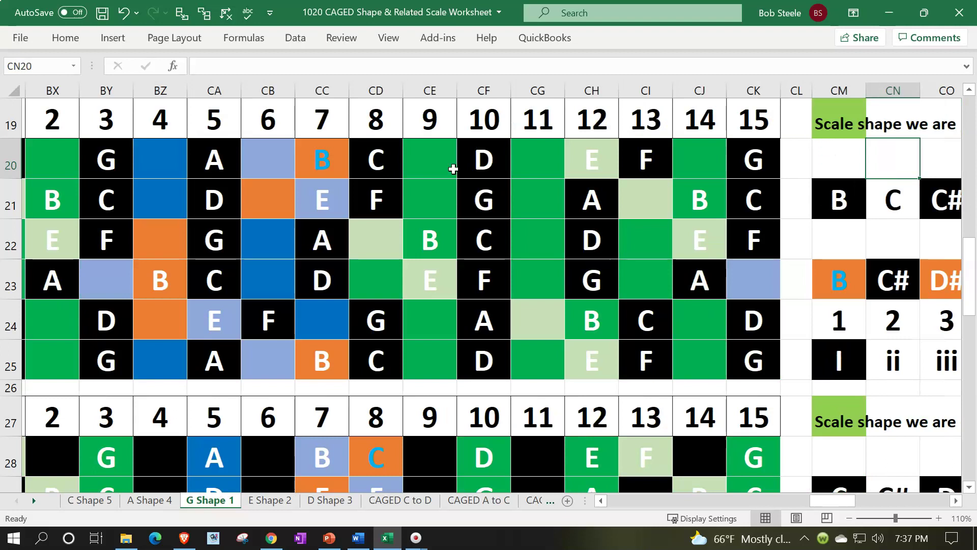
key("Right")
key("Right")
key("Right")
key("Right")
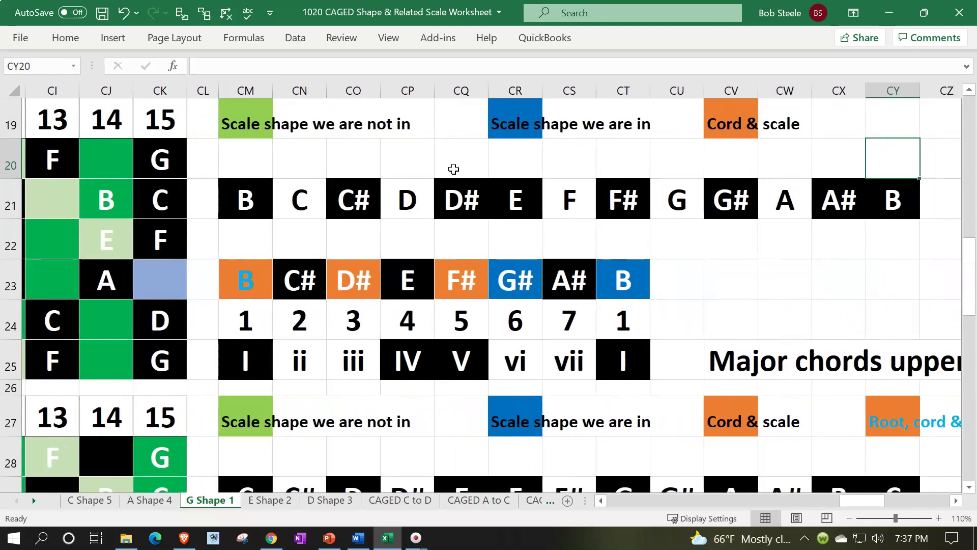
key("Down")
key("Down")
key("Down")
key("Left")
key("Left")
key("Left")
key("Left")
key("Left")
key("Left")
key("Left")
key("Left")
key("Left")
key("Left")
key("Left")
key("Left")
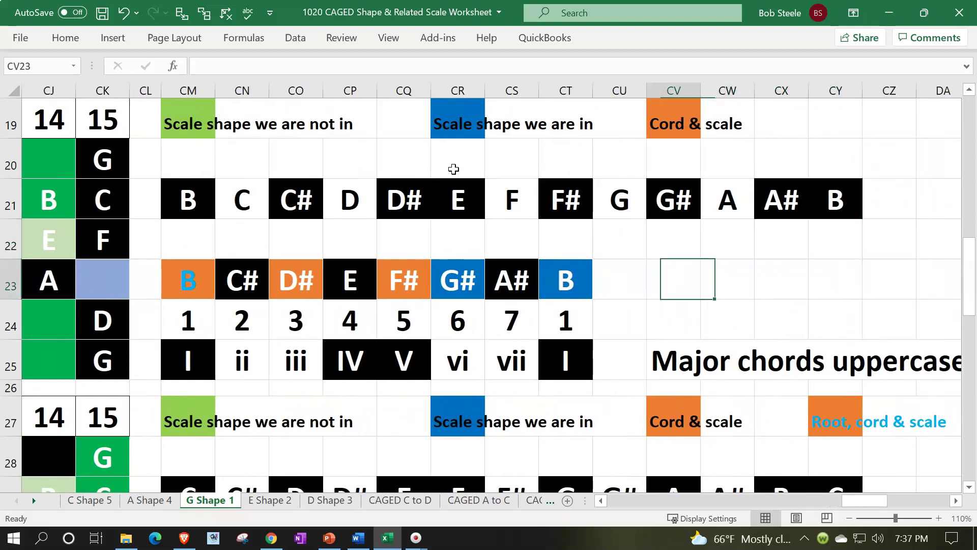
key("Left")
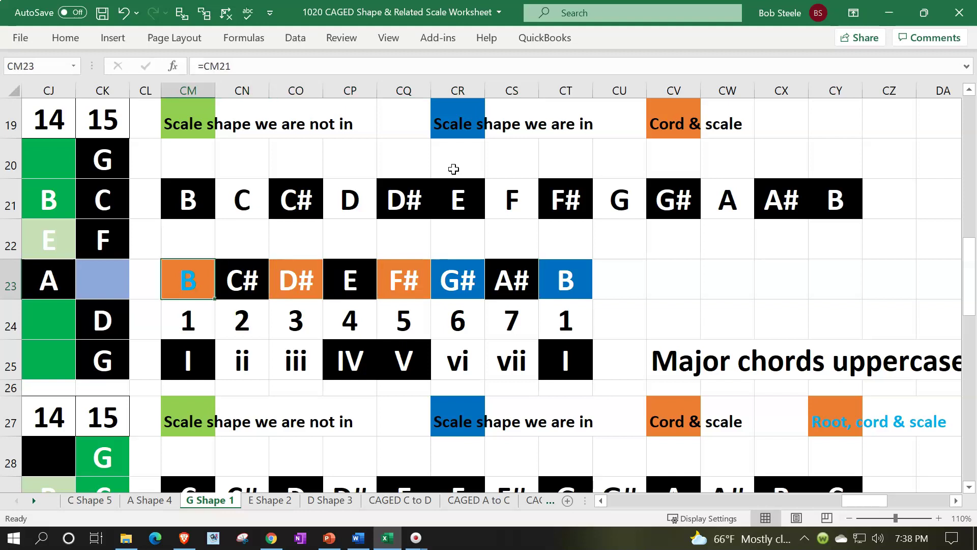
key("Down")
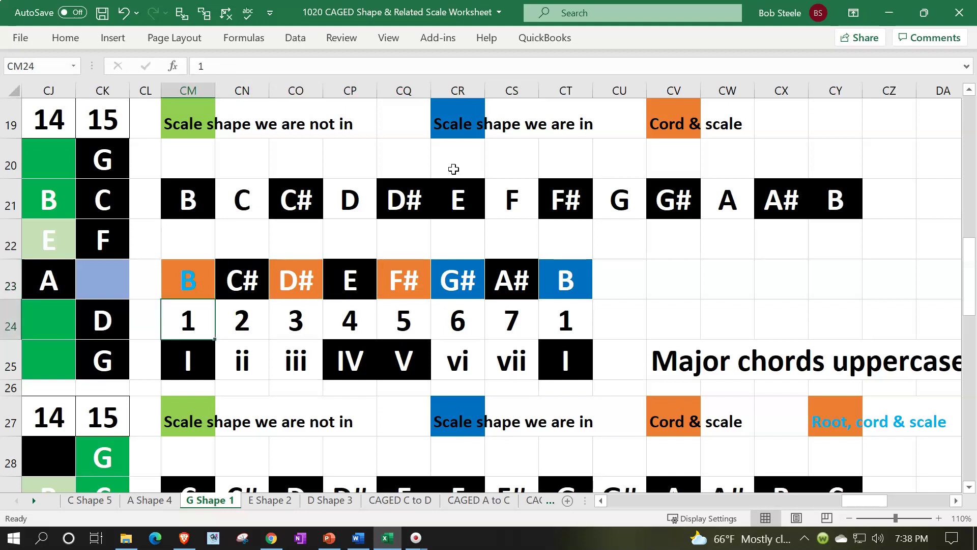
key("Down")
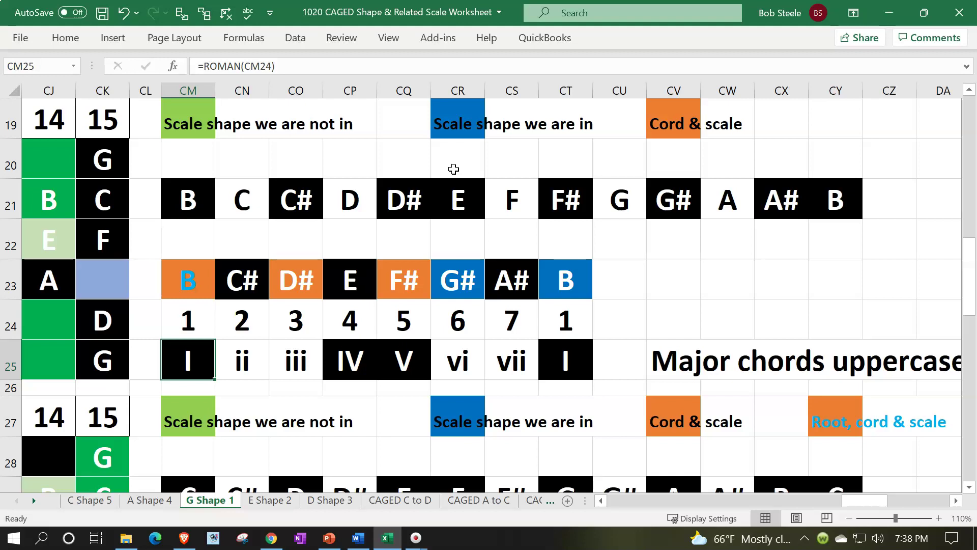
Check the chord numerals ii, iii, IV, V and vi, then revisit I, IV and V.
key("Right")
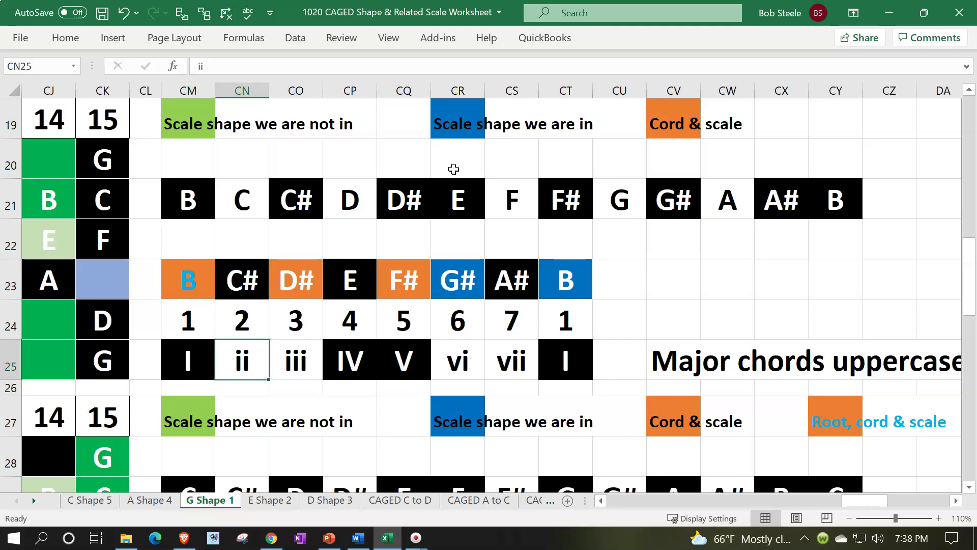
key("Right")
key("Right")
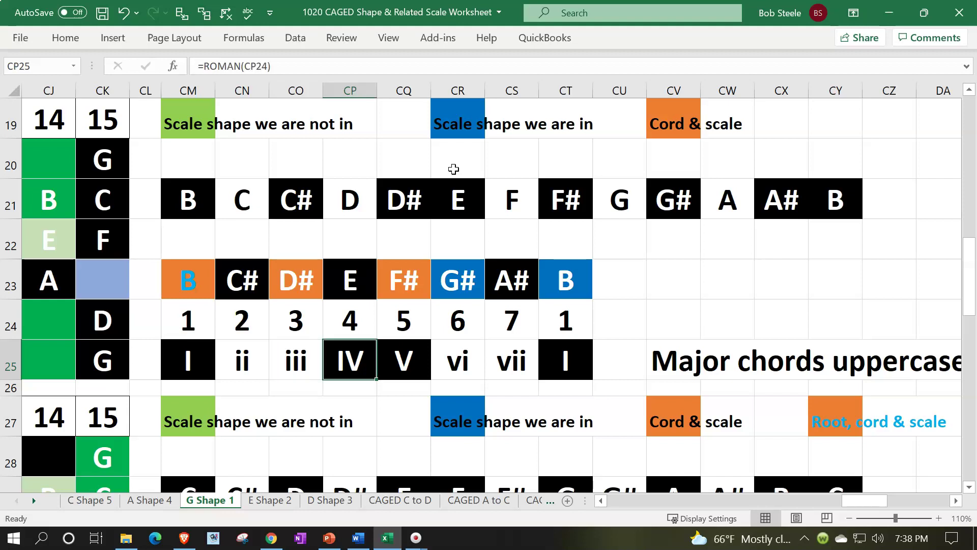
key("Right")
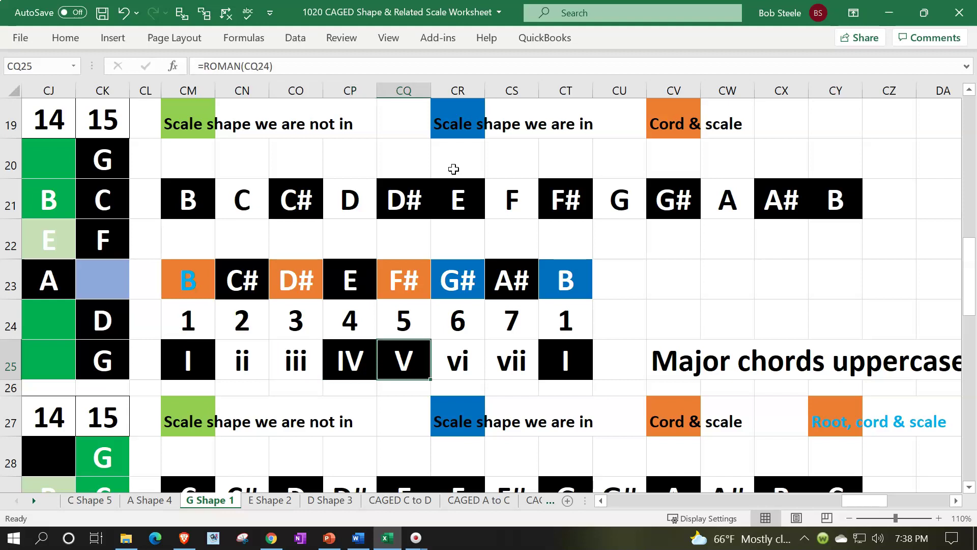
key("Right")
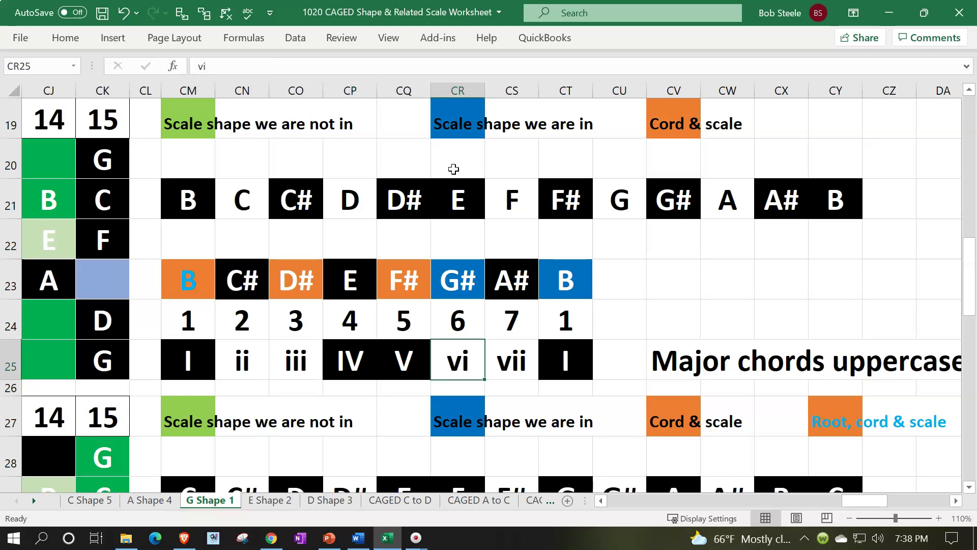
key("Right")
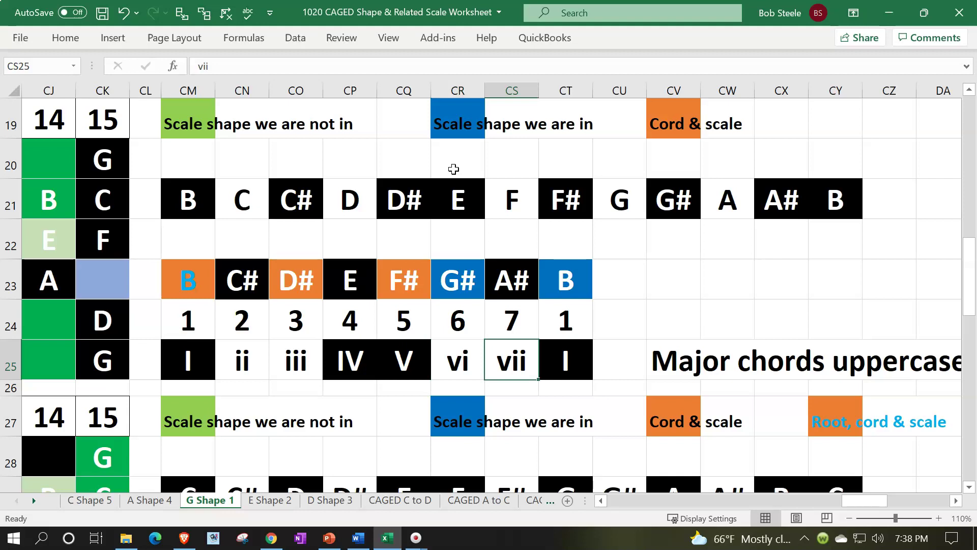
key("Left")
key("Left")
key("Left")
key("Left")
key("Left")
key("Left")
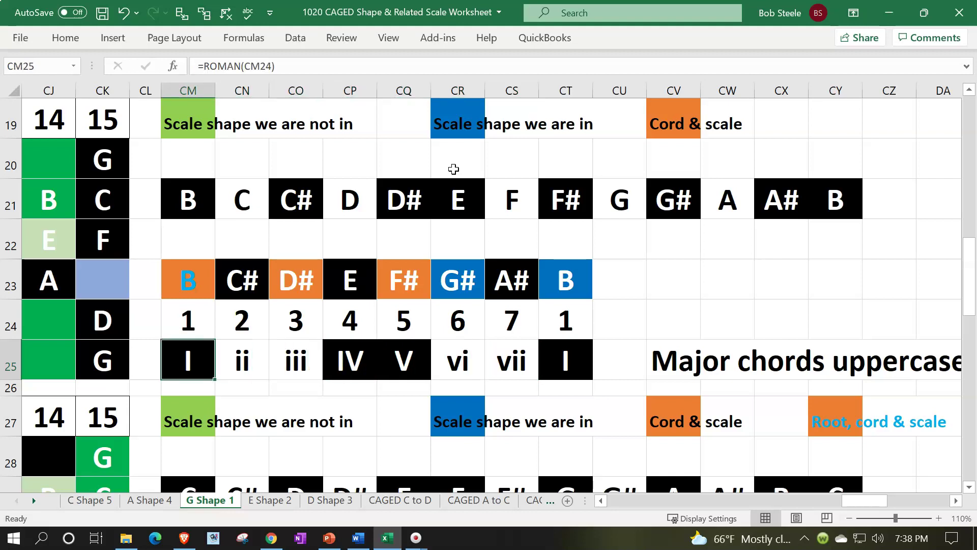
key("Right")
key("Right")
key("Right")
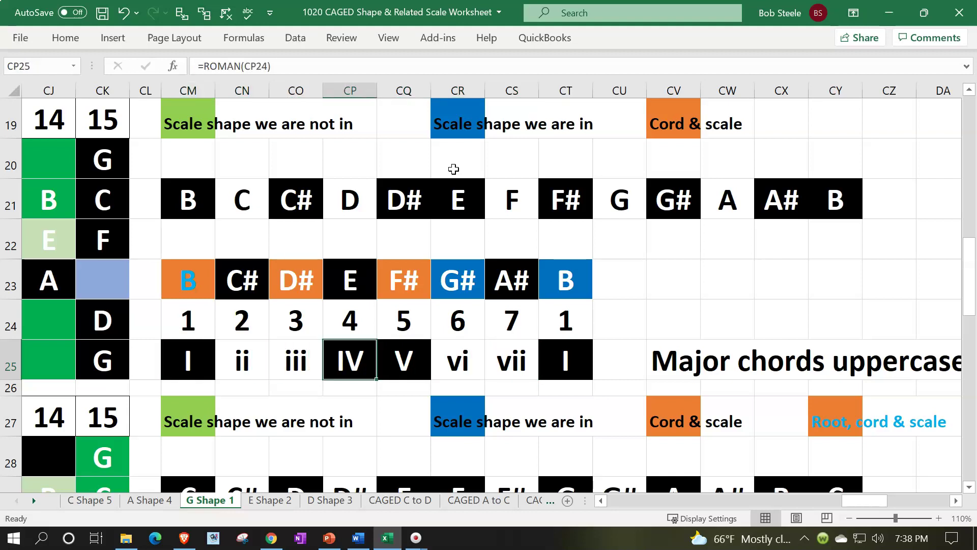
key("Right")
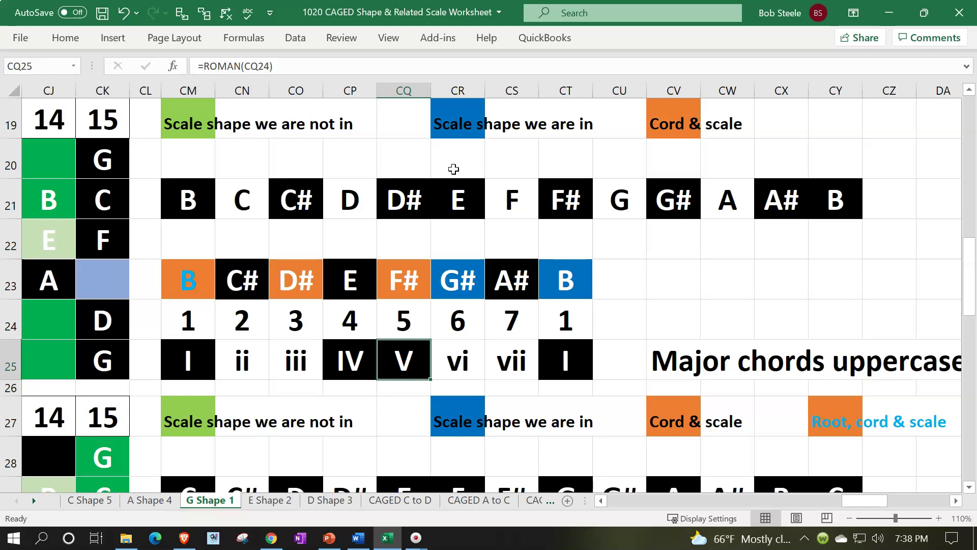
Move back left to column BU and select the orange B root at fret 7 in CC20.
key("Left")
key("Left")
key("Left")
key("Left")
key("Left")
key("Left")
key("Left")
key("Left")
key("Left")
key("Left")
key("Left")
key("Left")
key("Left")
key("Left")
key("Left")
key("Left")
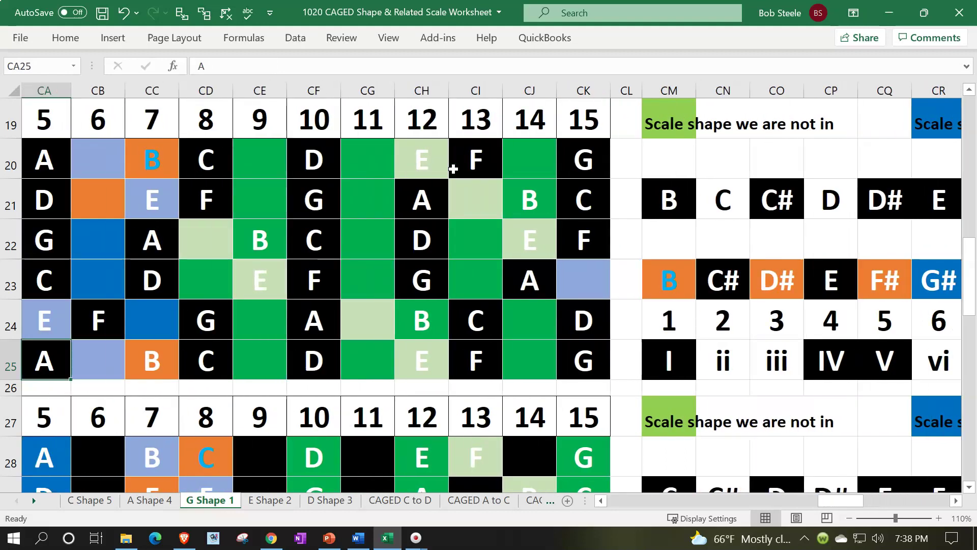
key("Left")
key("Left")
key("Left")
key("Left")
key("Left")
key("Left")
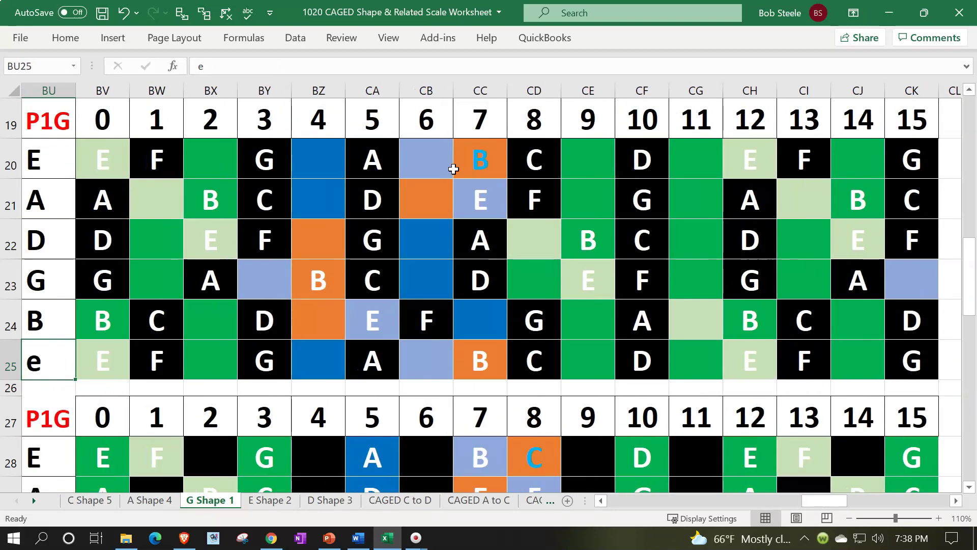
scroll(454, 169, "down", 2)
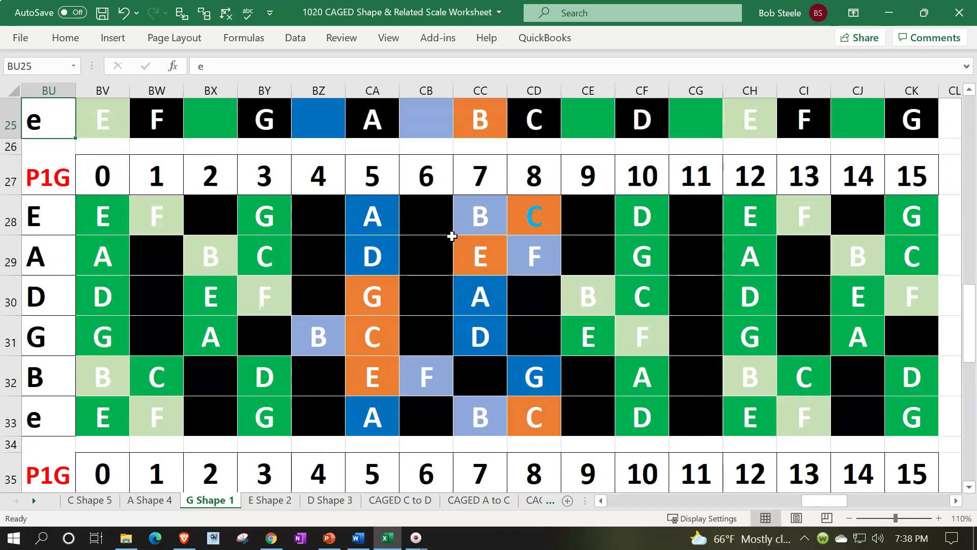
scroll(452, 237, "up", 2)
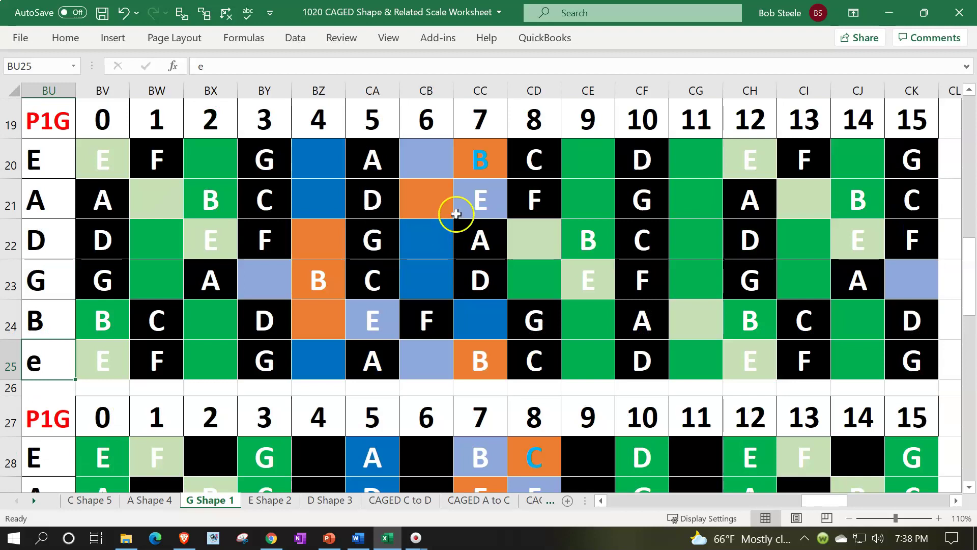
left_click(477, 167)
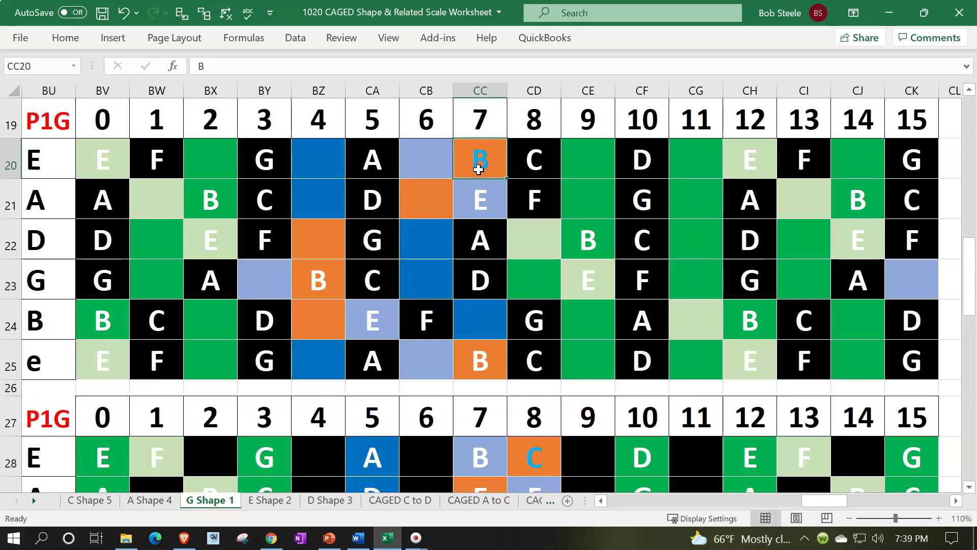